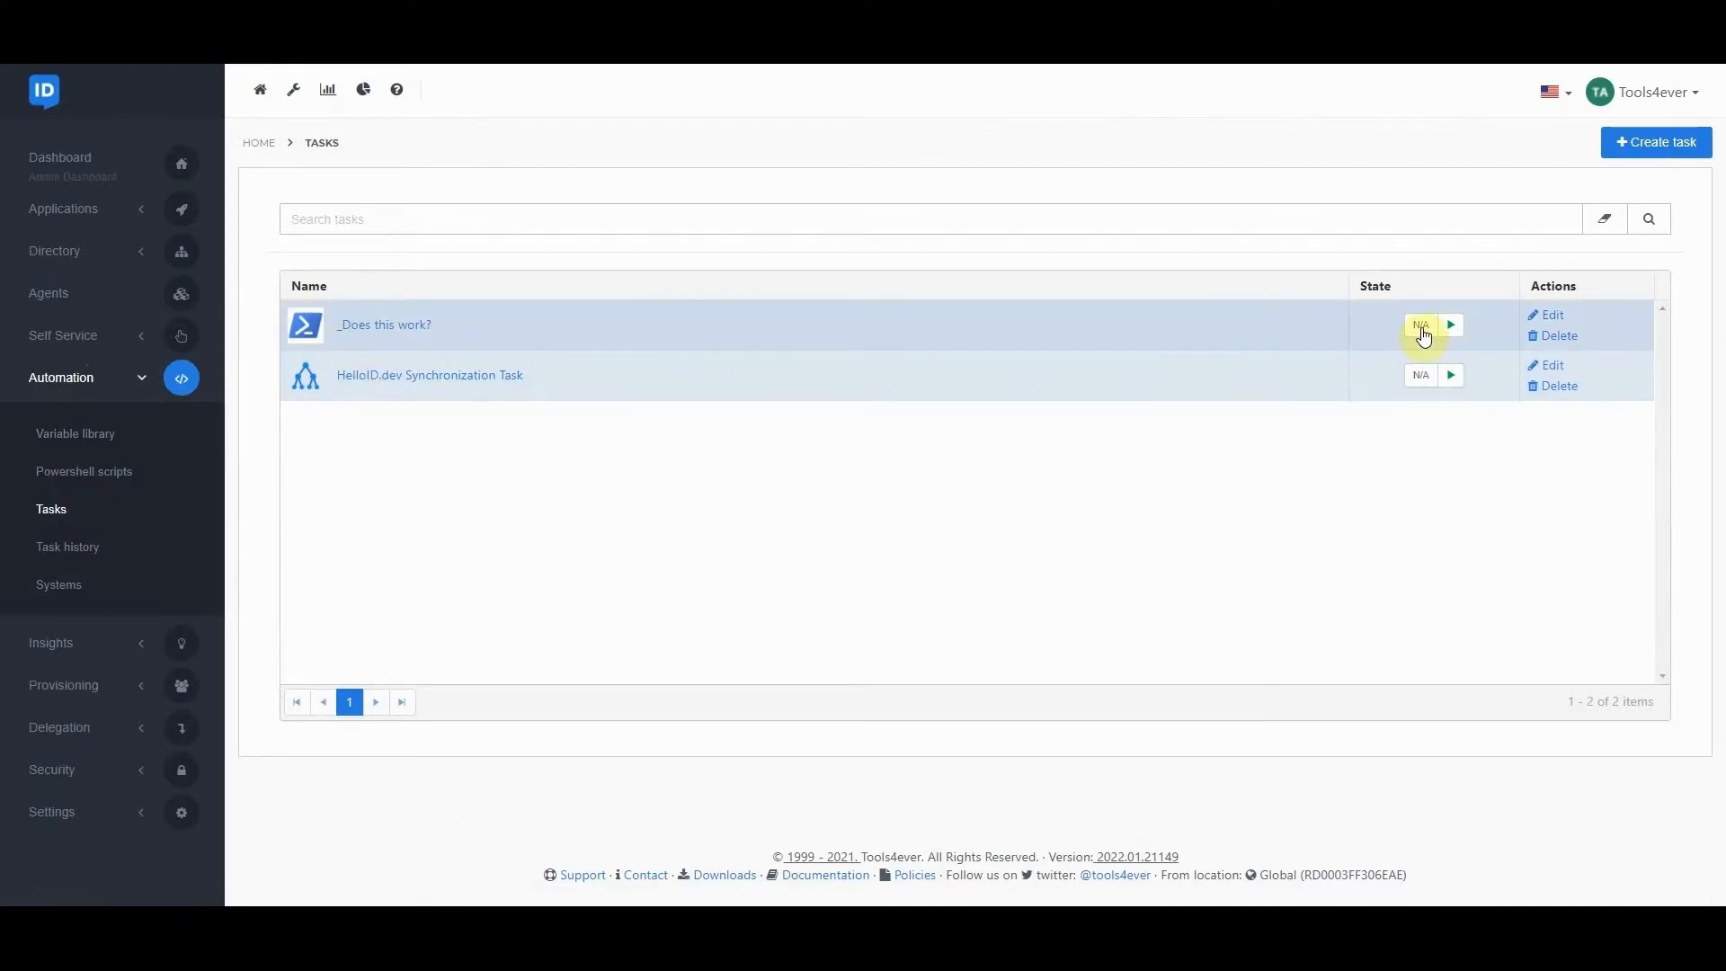
Open the "_Does this work?" task's PowerShell script, with its Failed summary line active, and save and run it.
left_click(1543, 314)
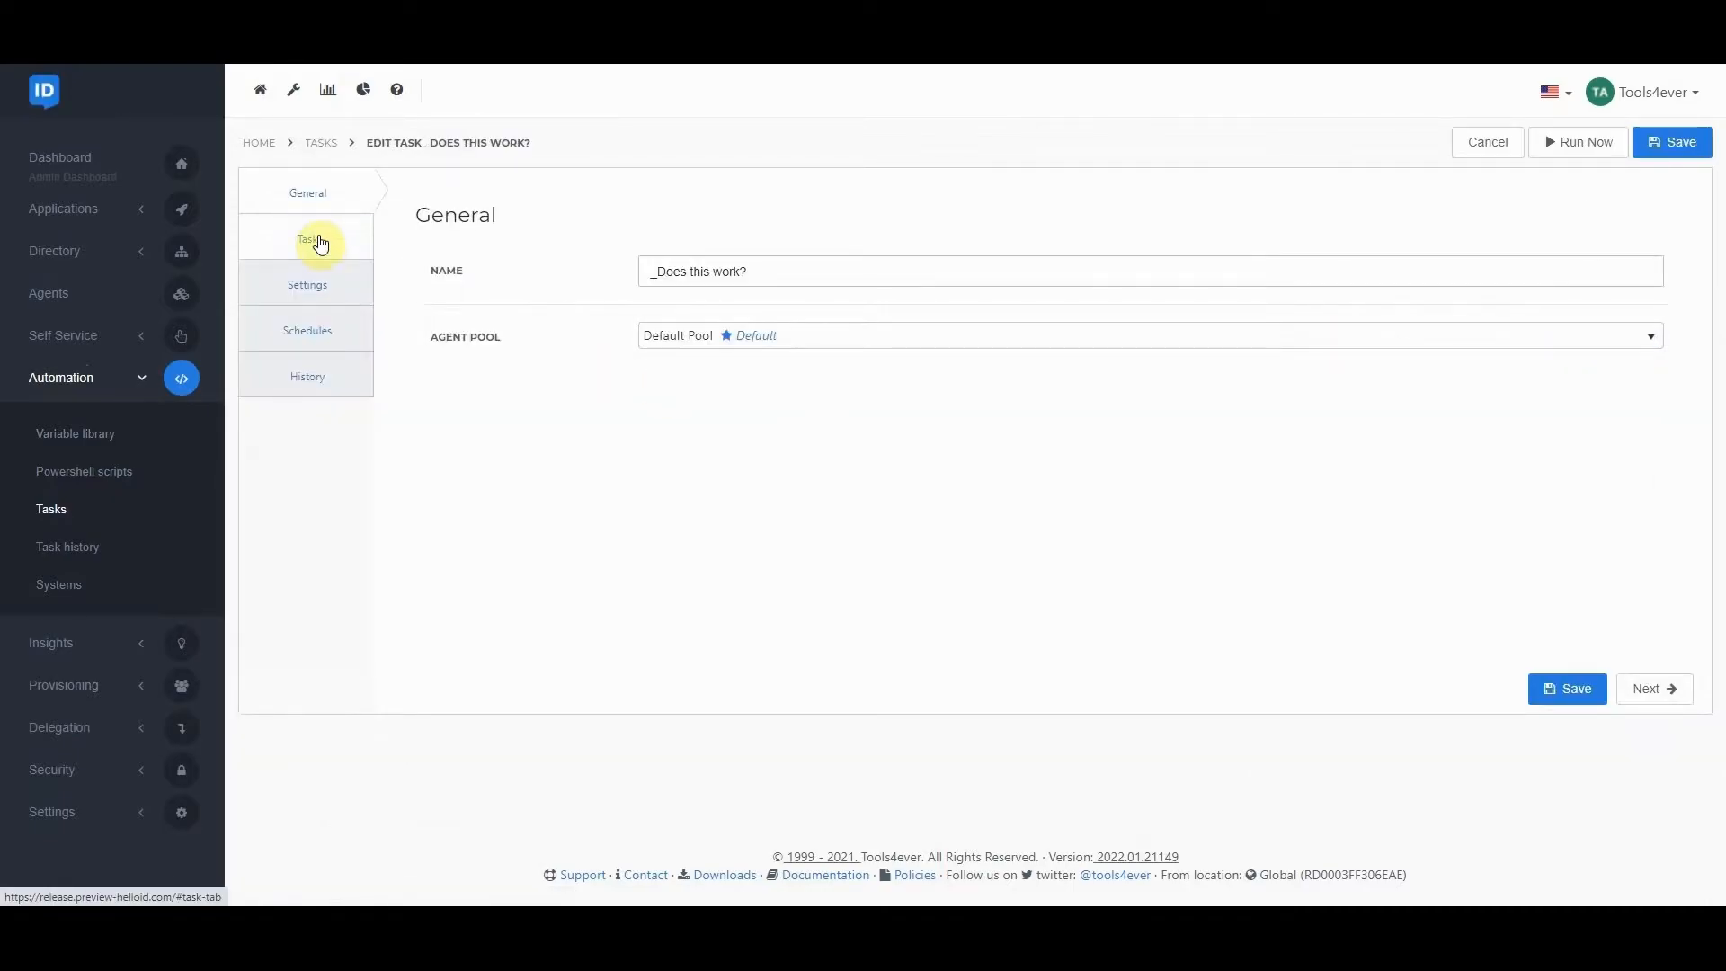
left_click(314, 238)
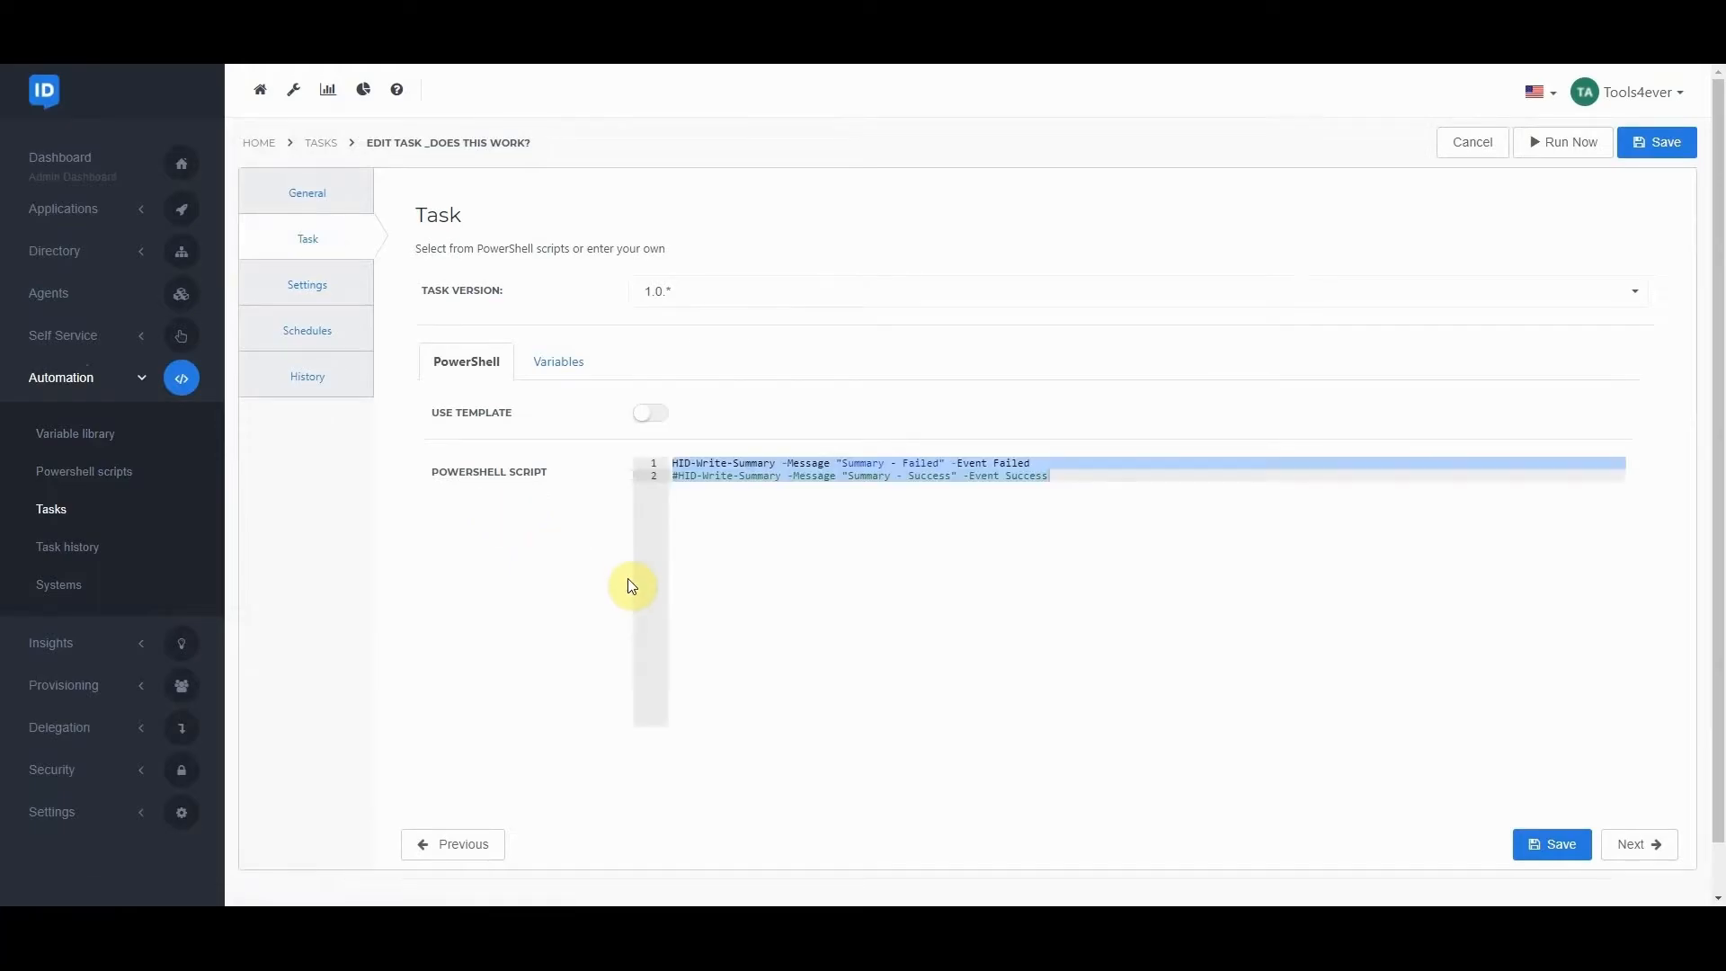
left_click(745, 513)
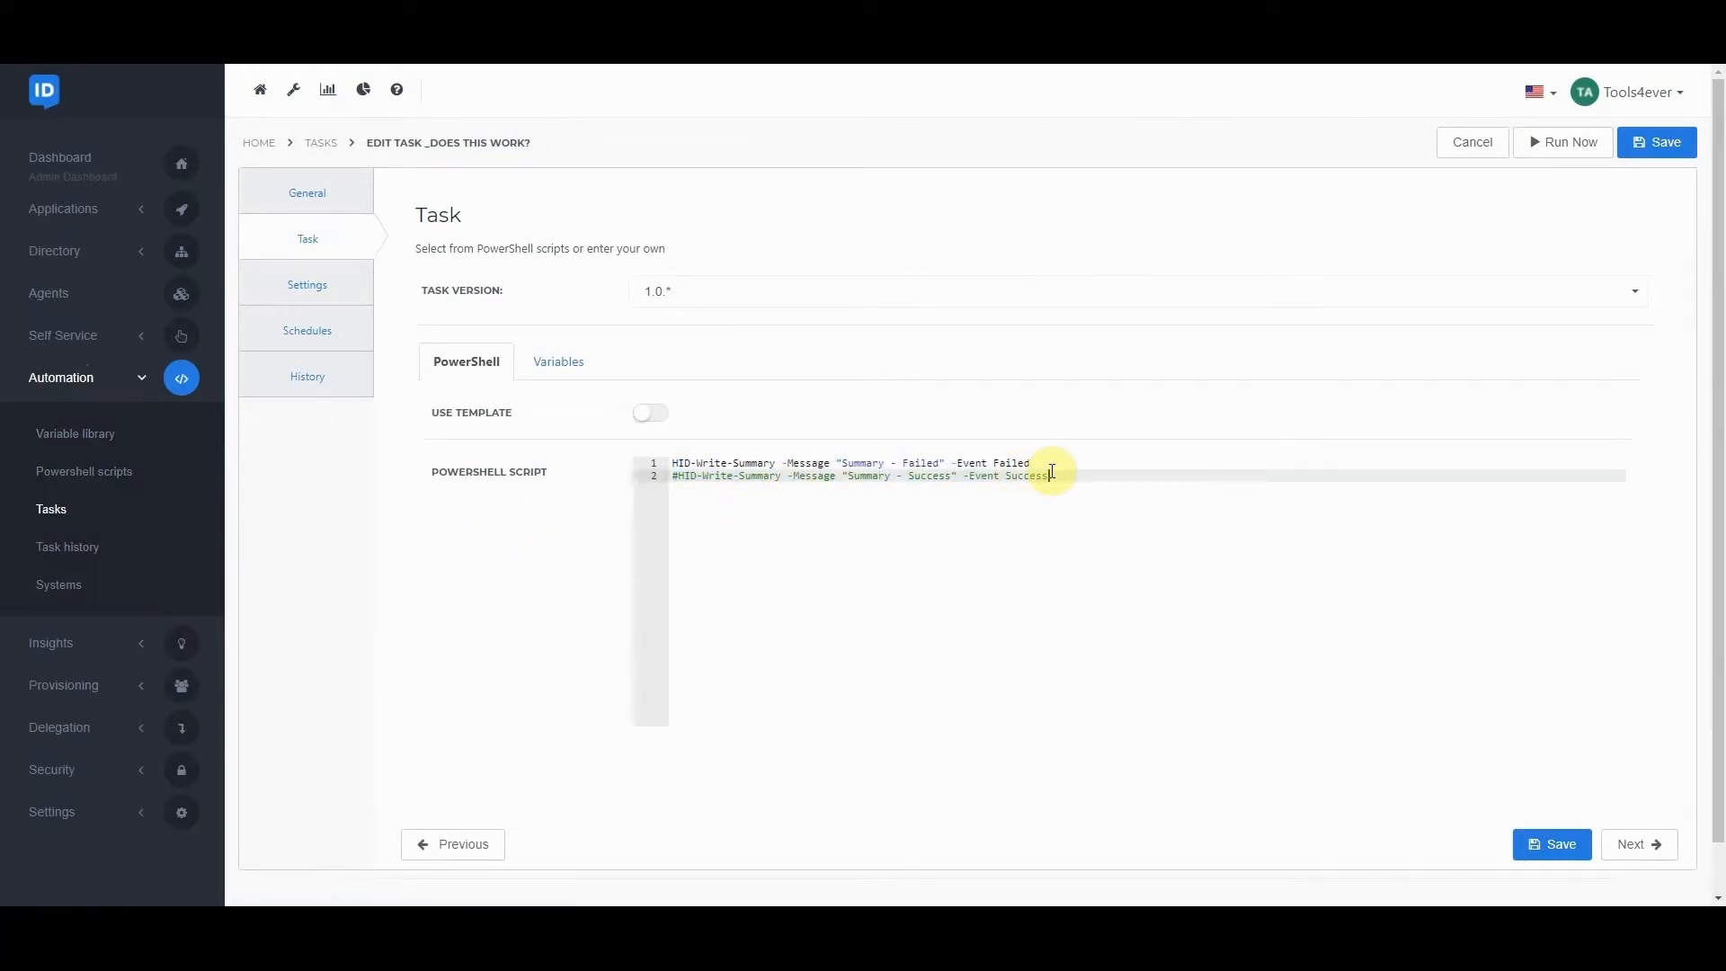
left_click_drag(1046, 463, 665, 463)
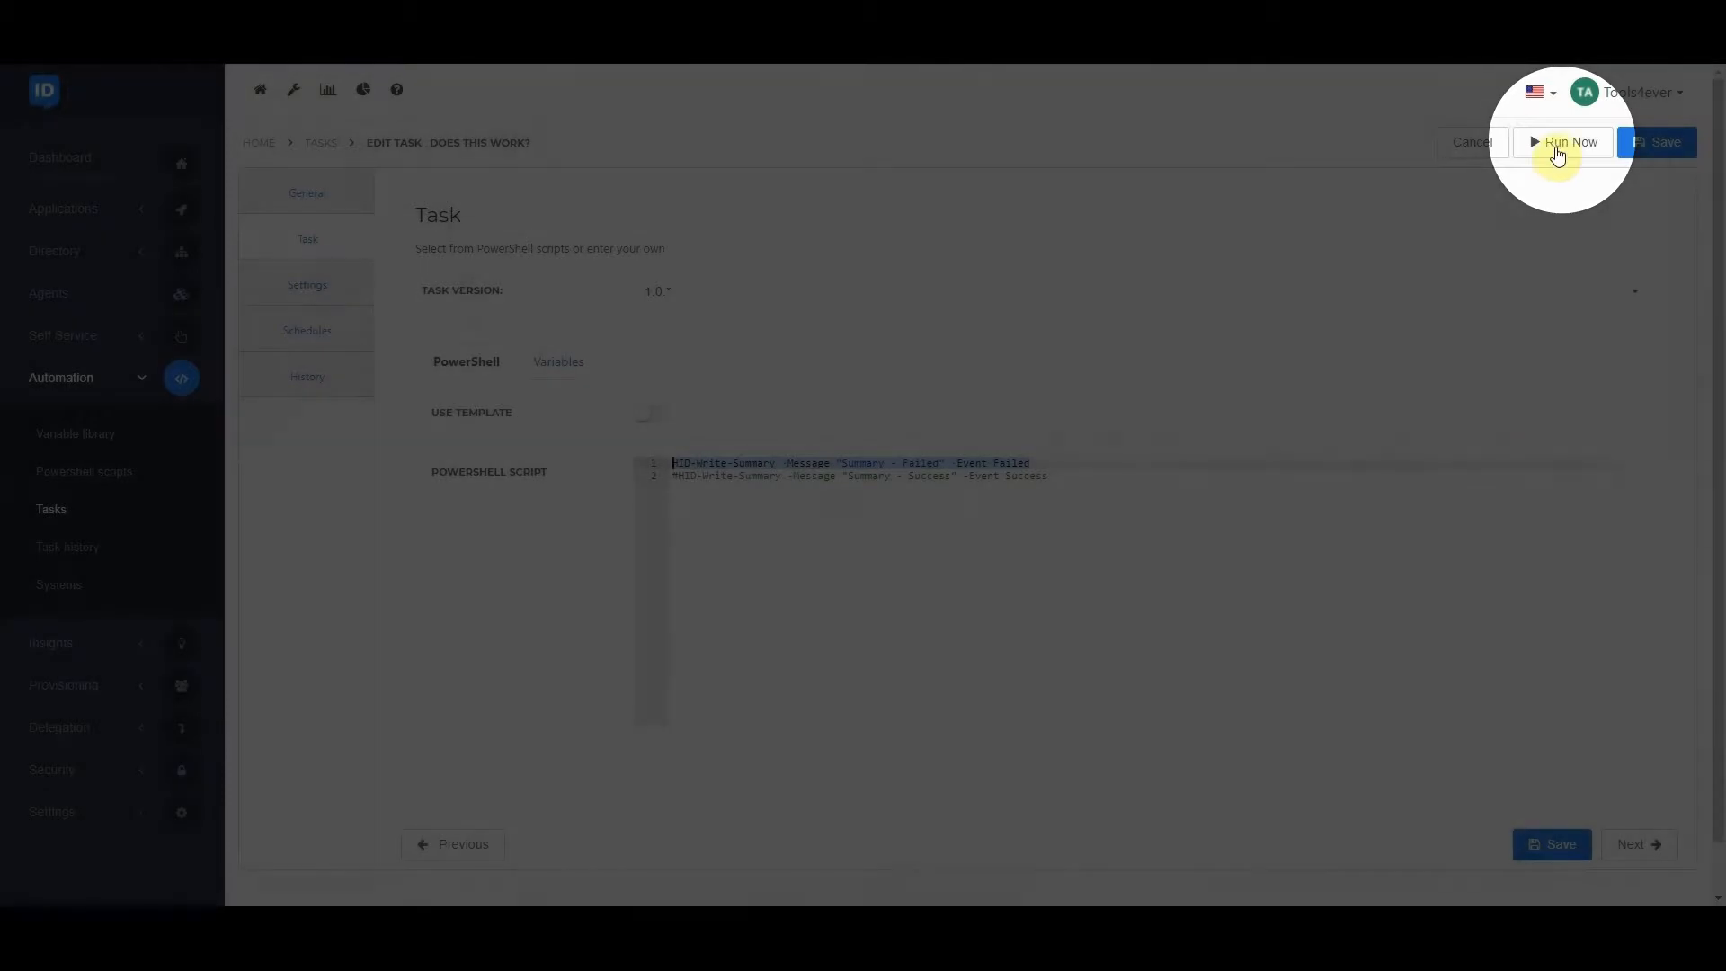
left_click(1563, 142)
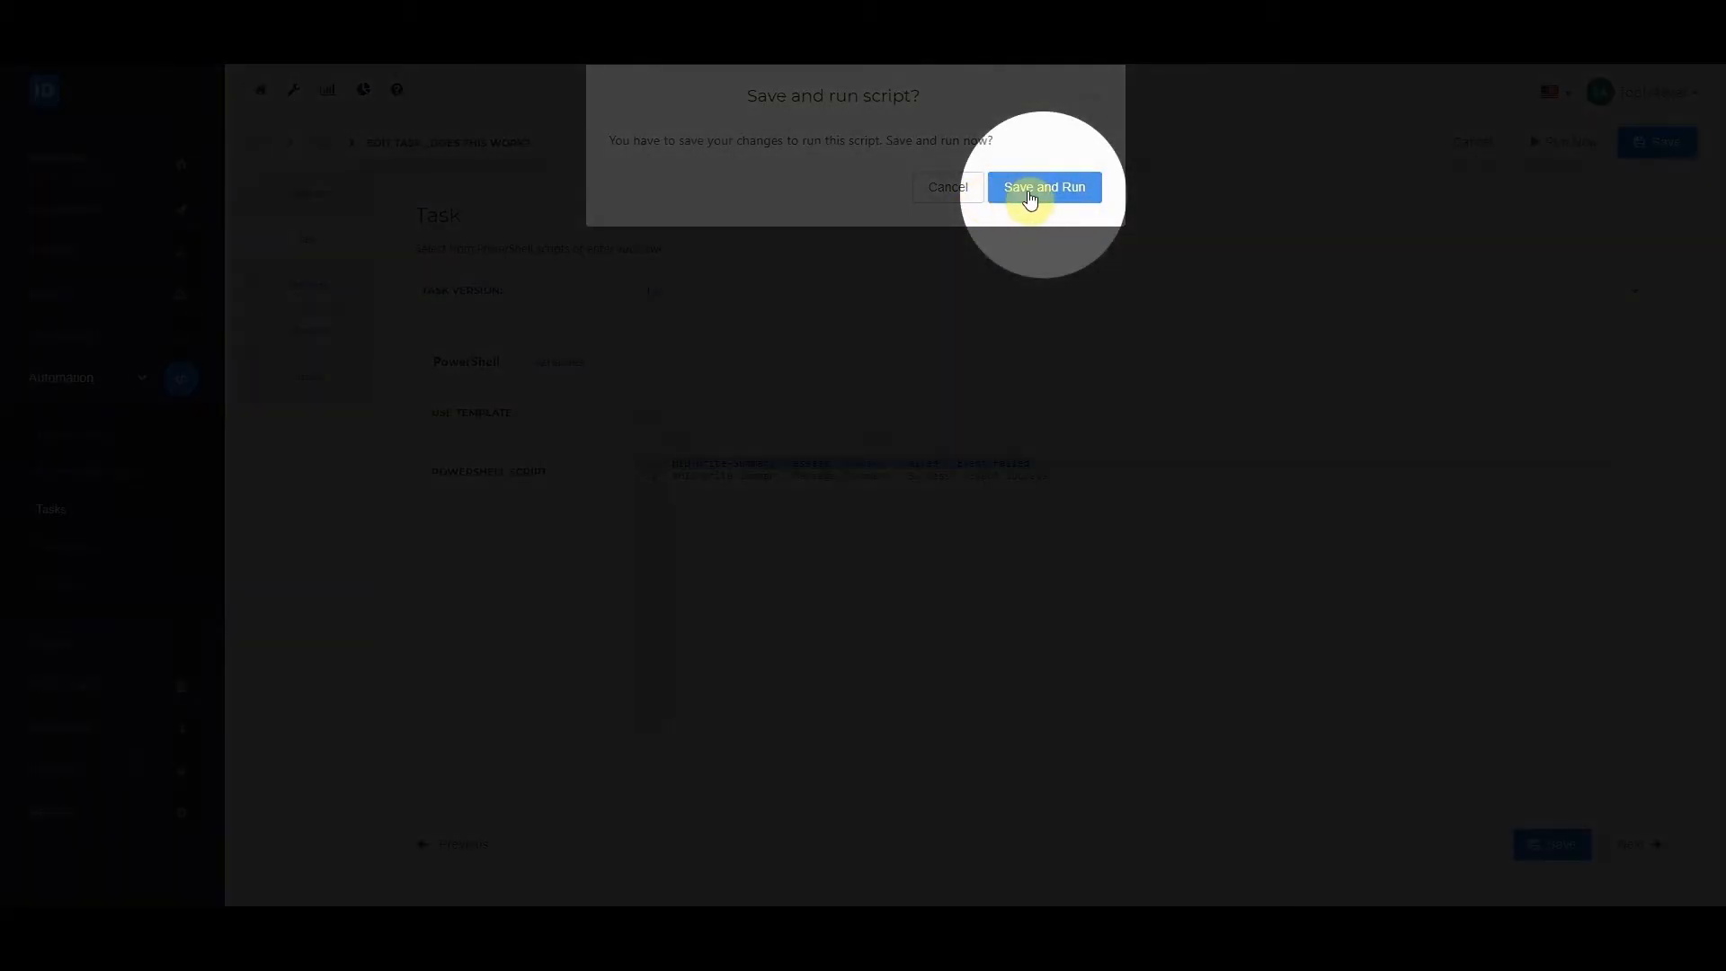
left_click(1028, 187)
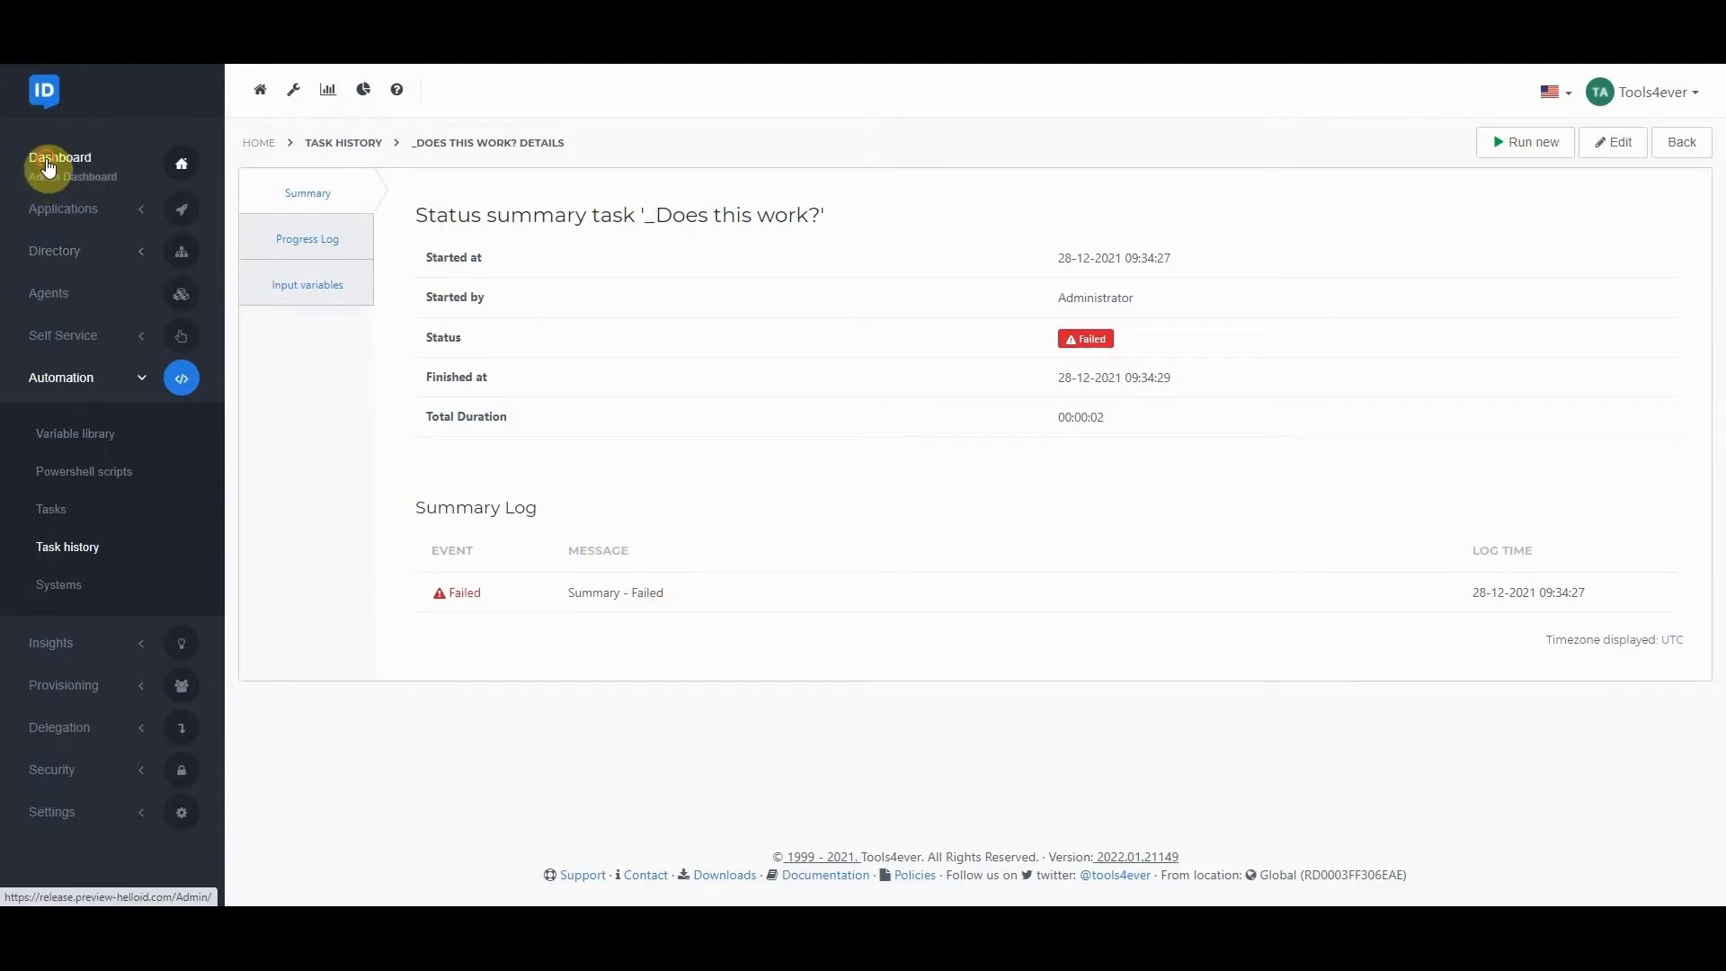
Review the details of the open "_Does this work?" task incident on the admin dashboard and close them.
left_click(48, 165)
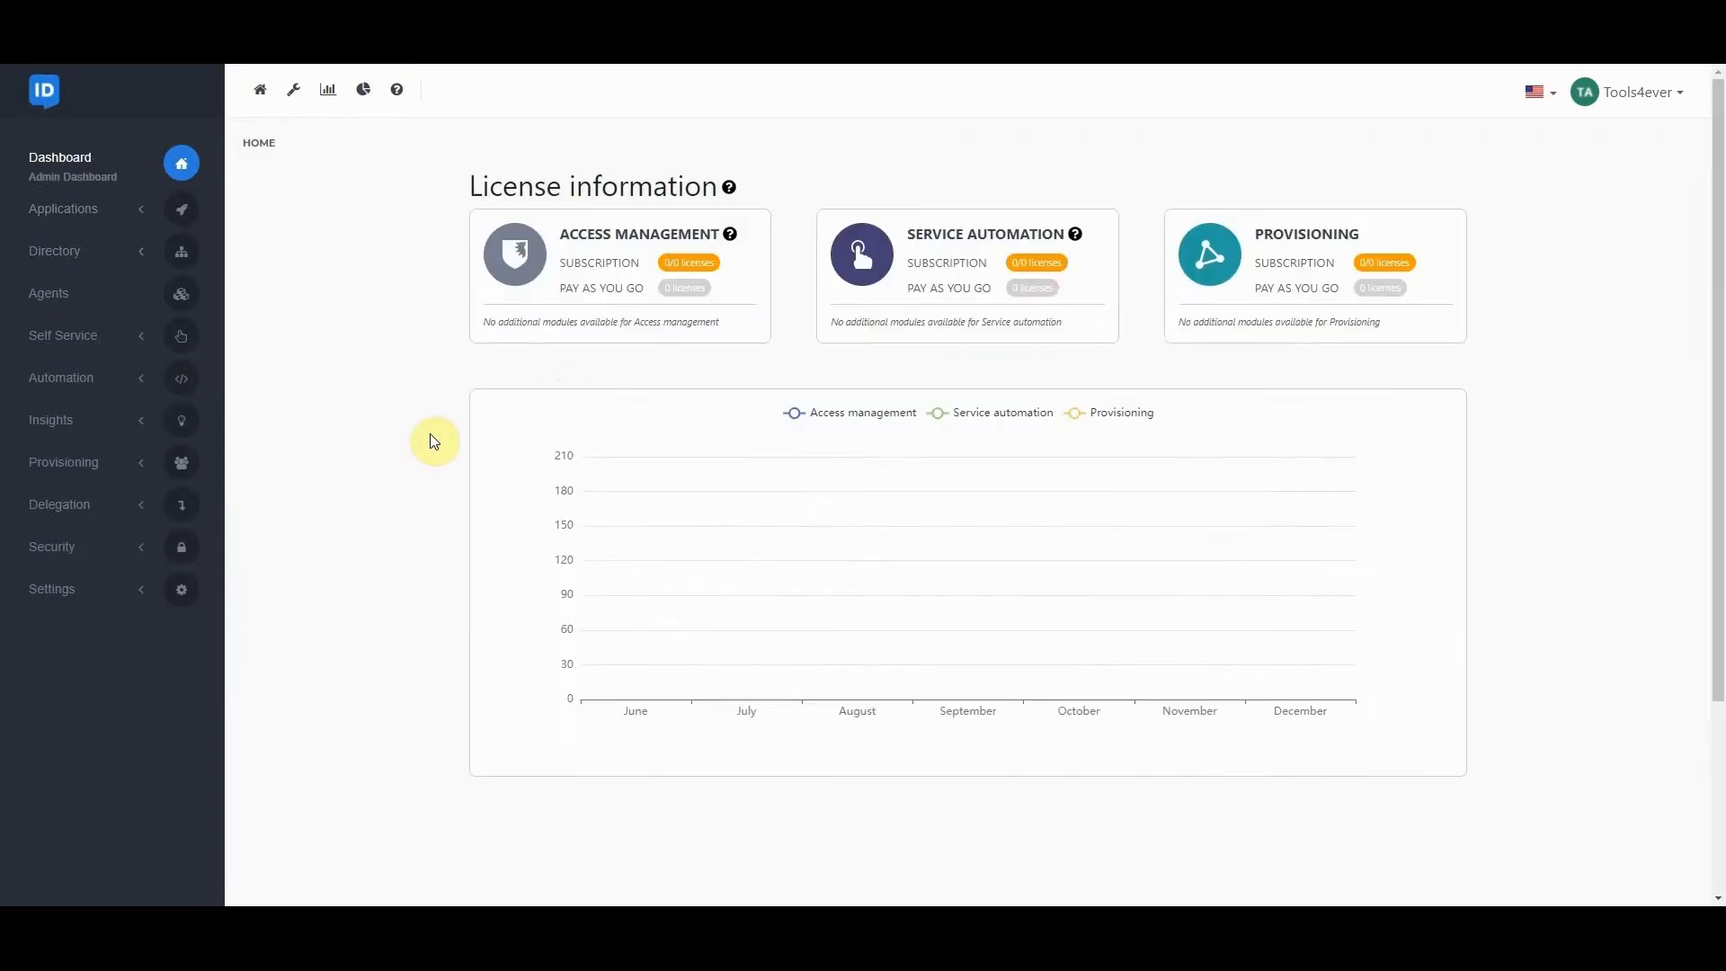
scroll(381, 429, "down", 3)
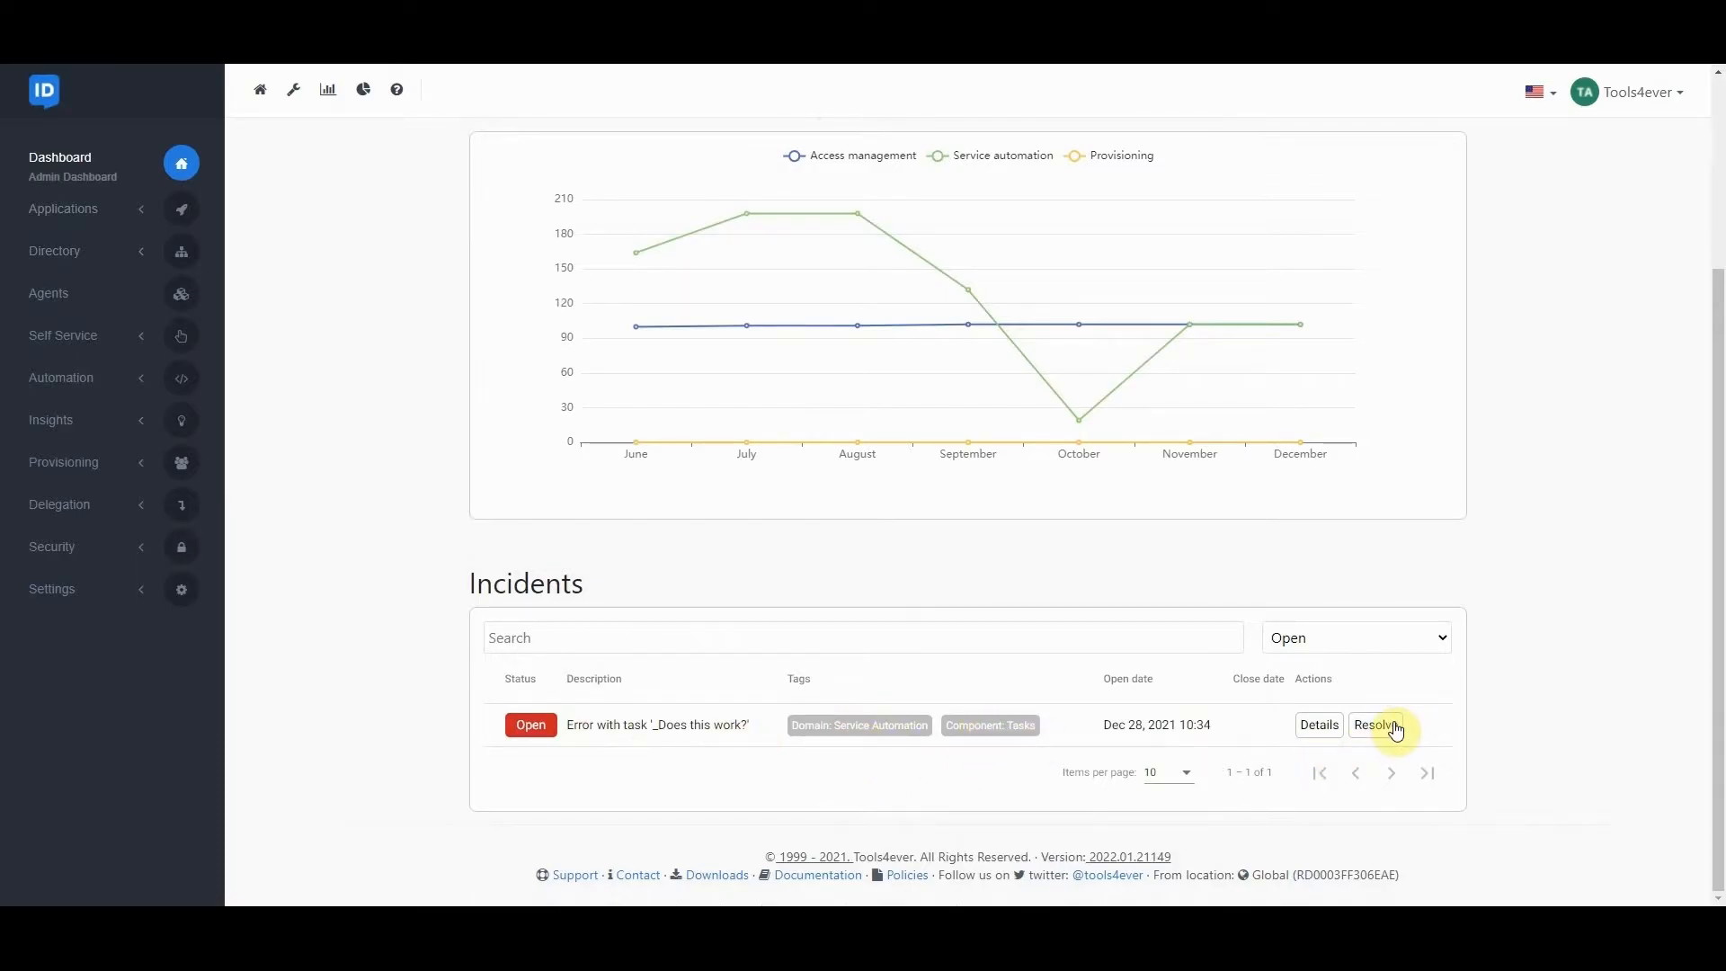
left_click(1318, 724)
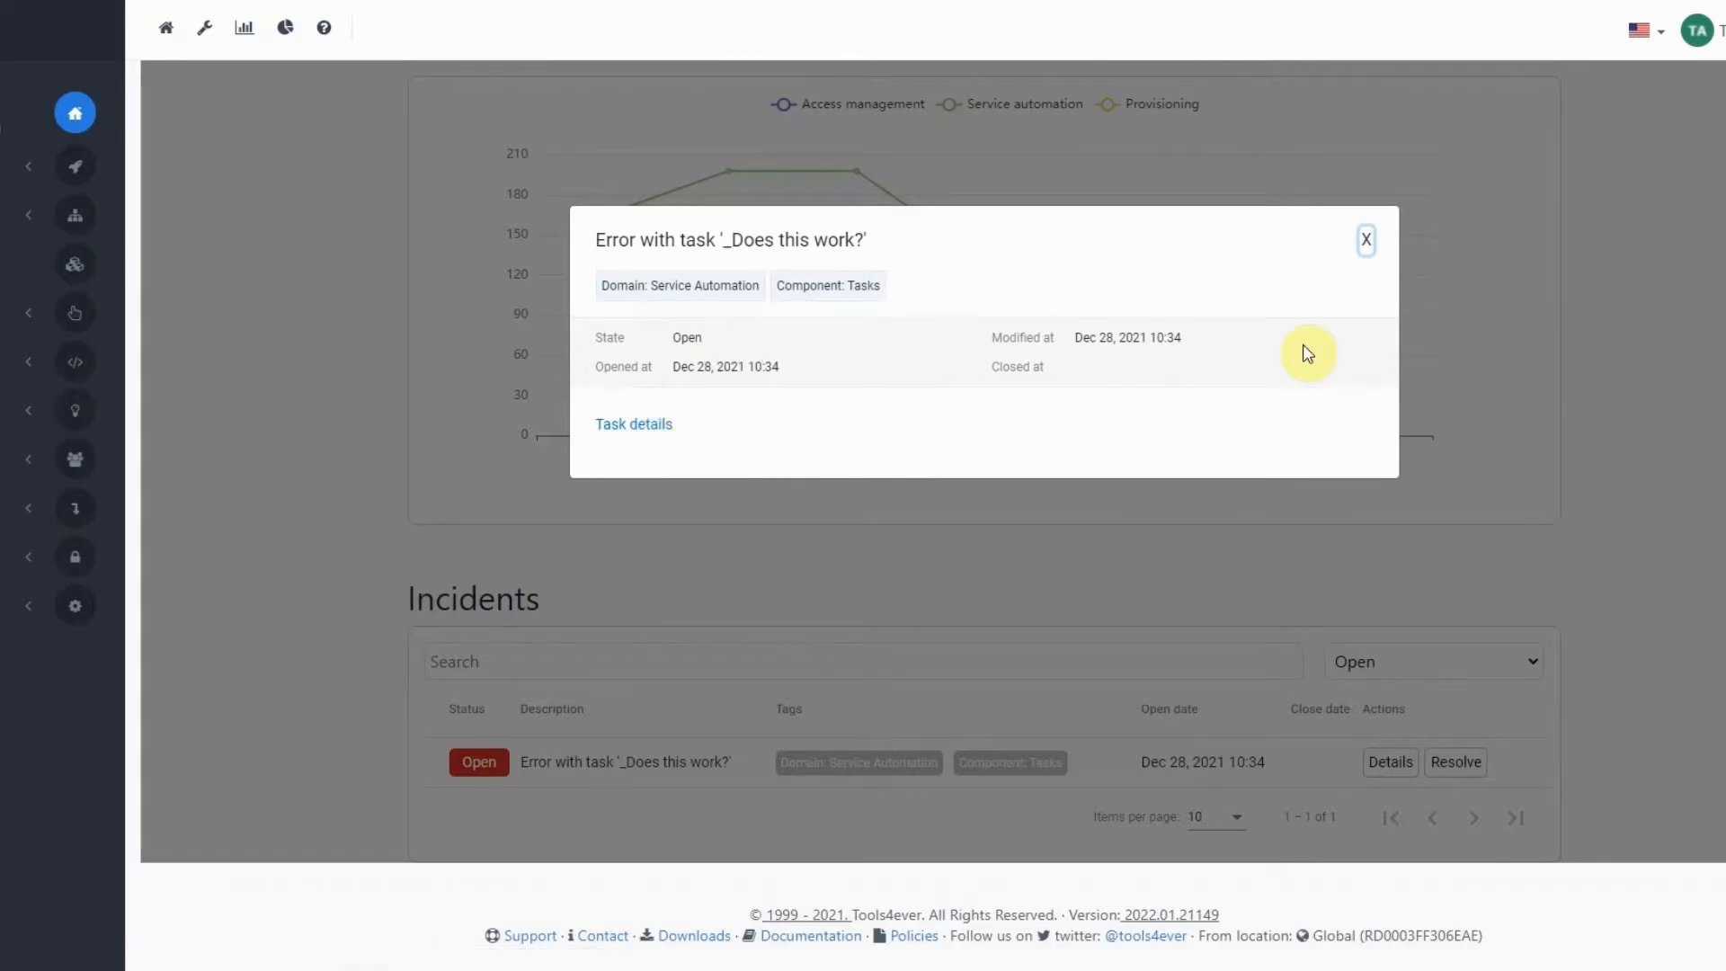
left_click(1381, 239)
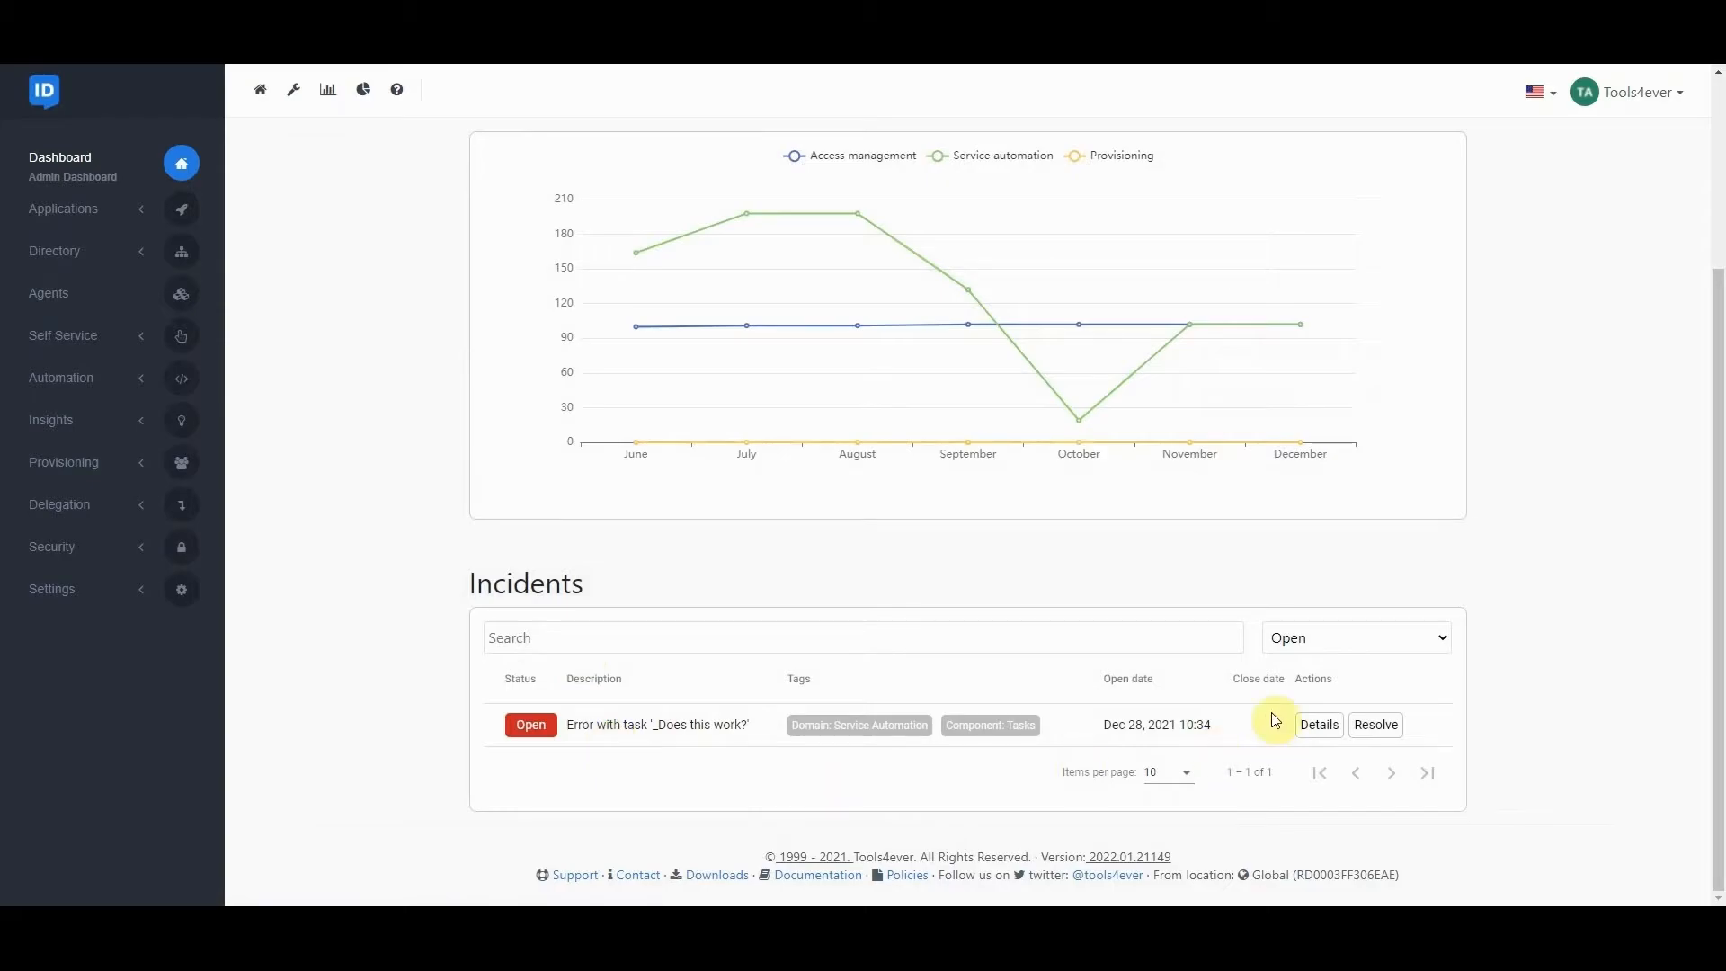
Edit the "_Does this work?" task's PowerShell script, commenting out the Failed summary line and uncommenting the Success line.
left_click(77, 385)
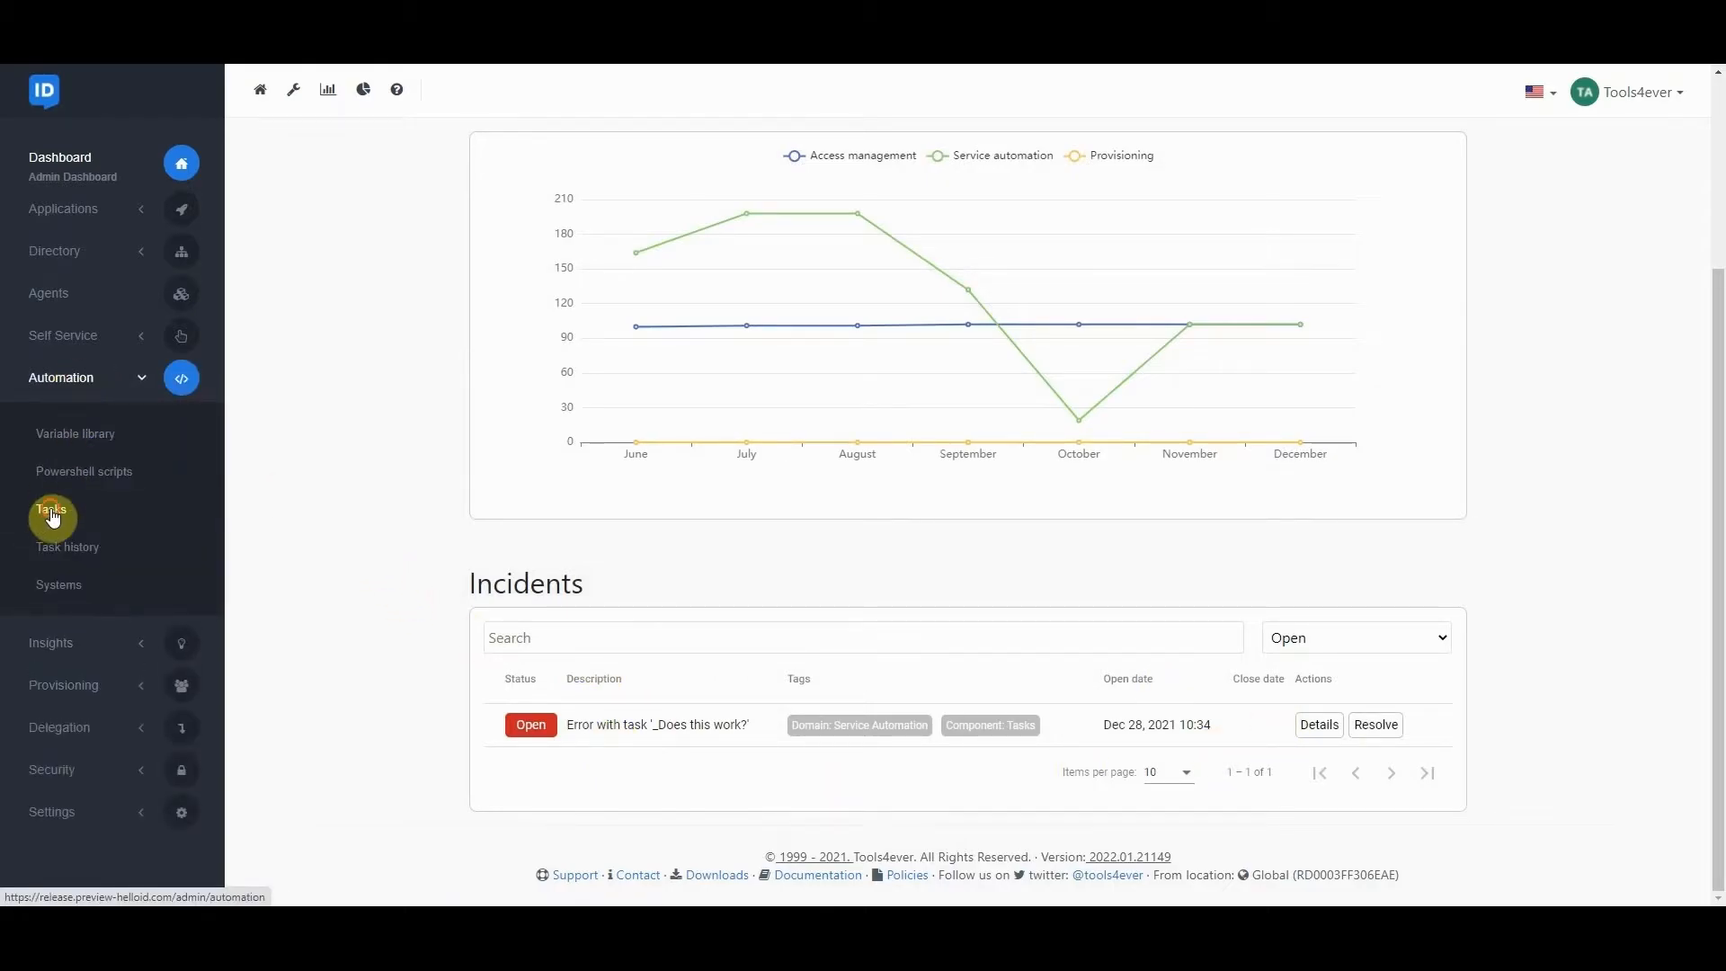
left_click(112, 506)
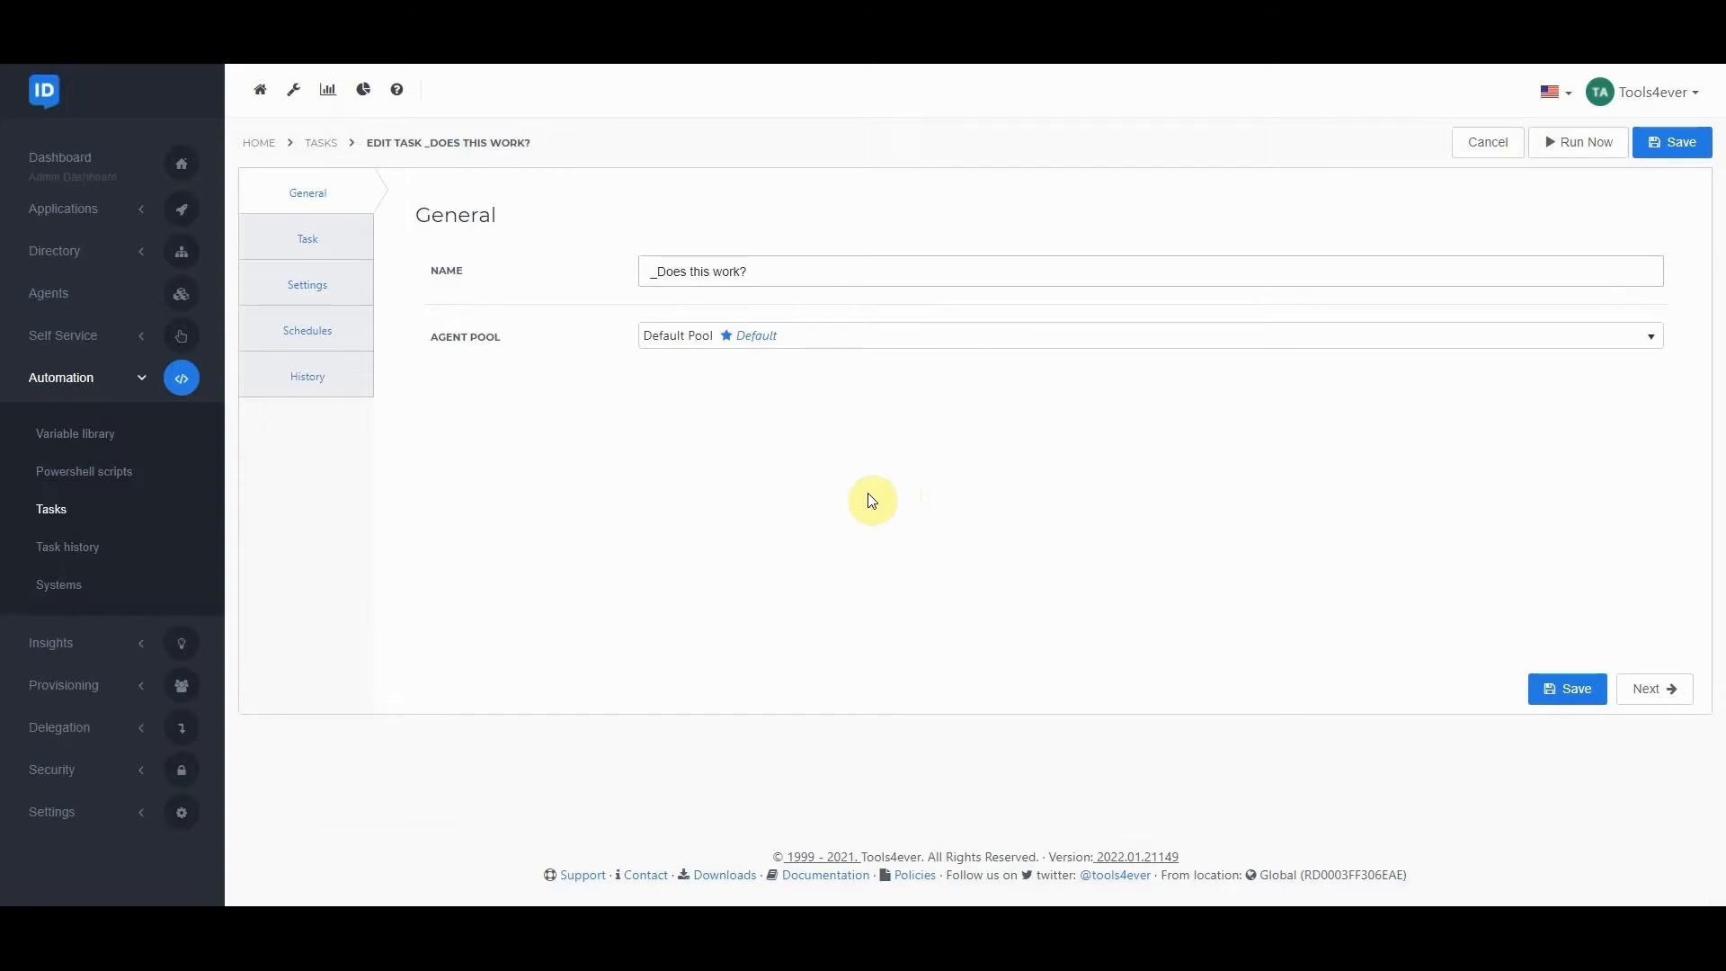
left_click(319, 239)
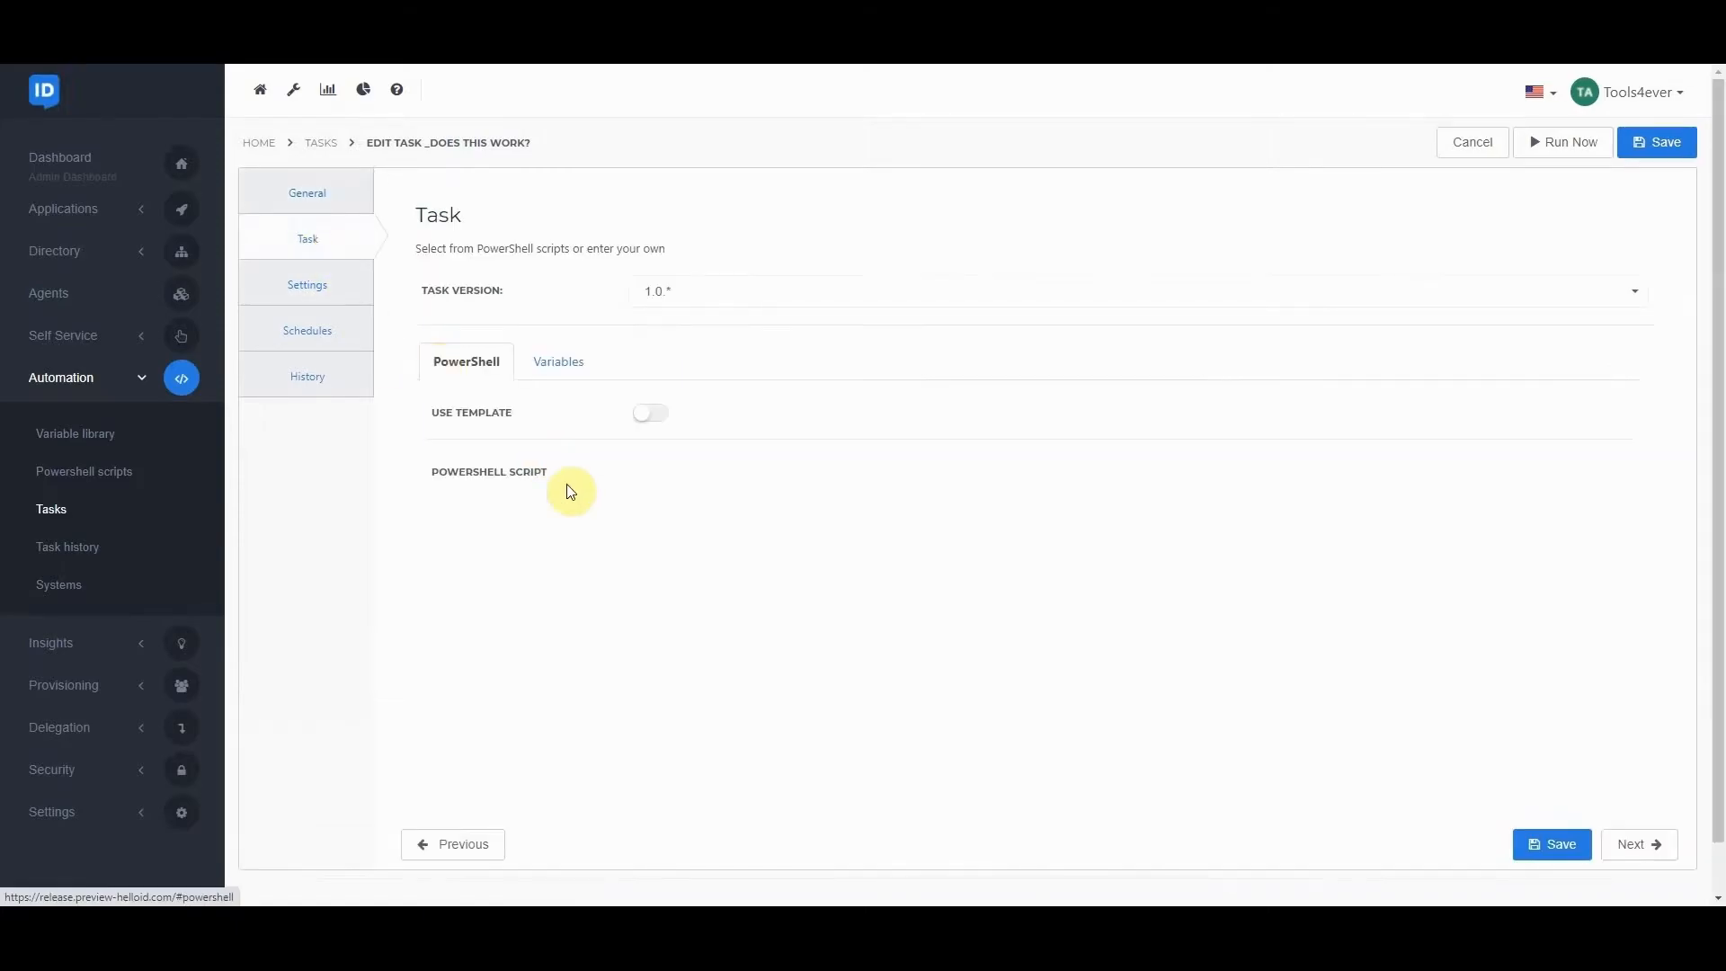
left_click(676, 576)
key("ctrl+a")
left_click(674, 467)
type("#")
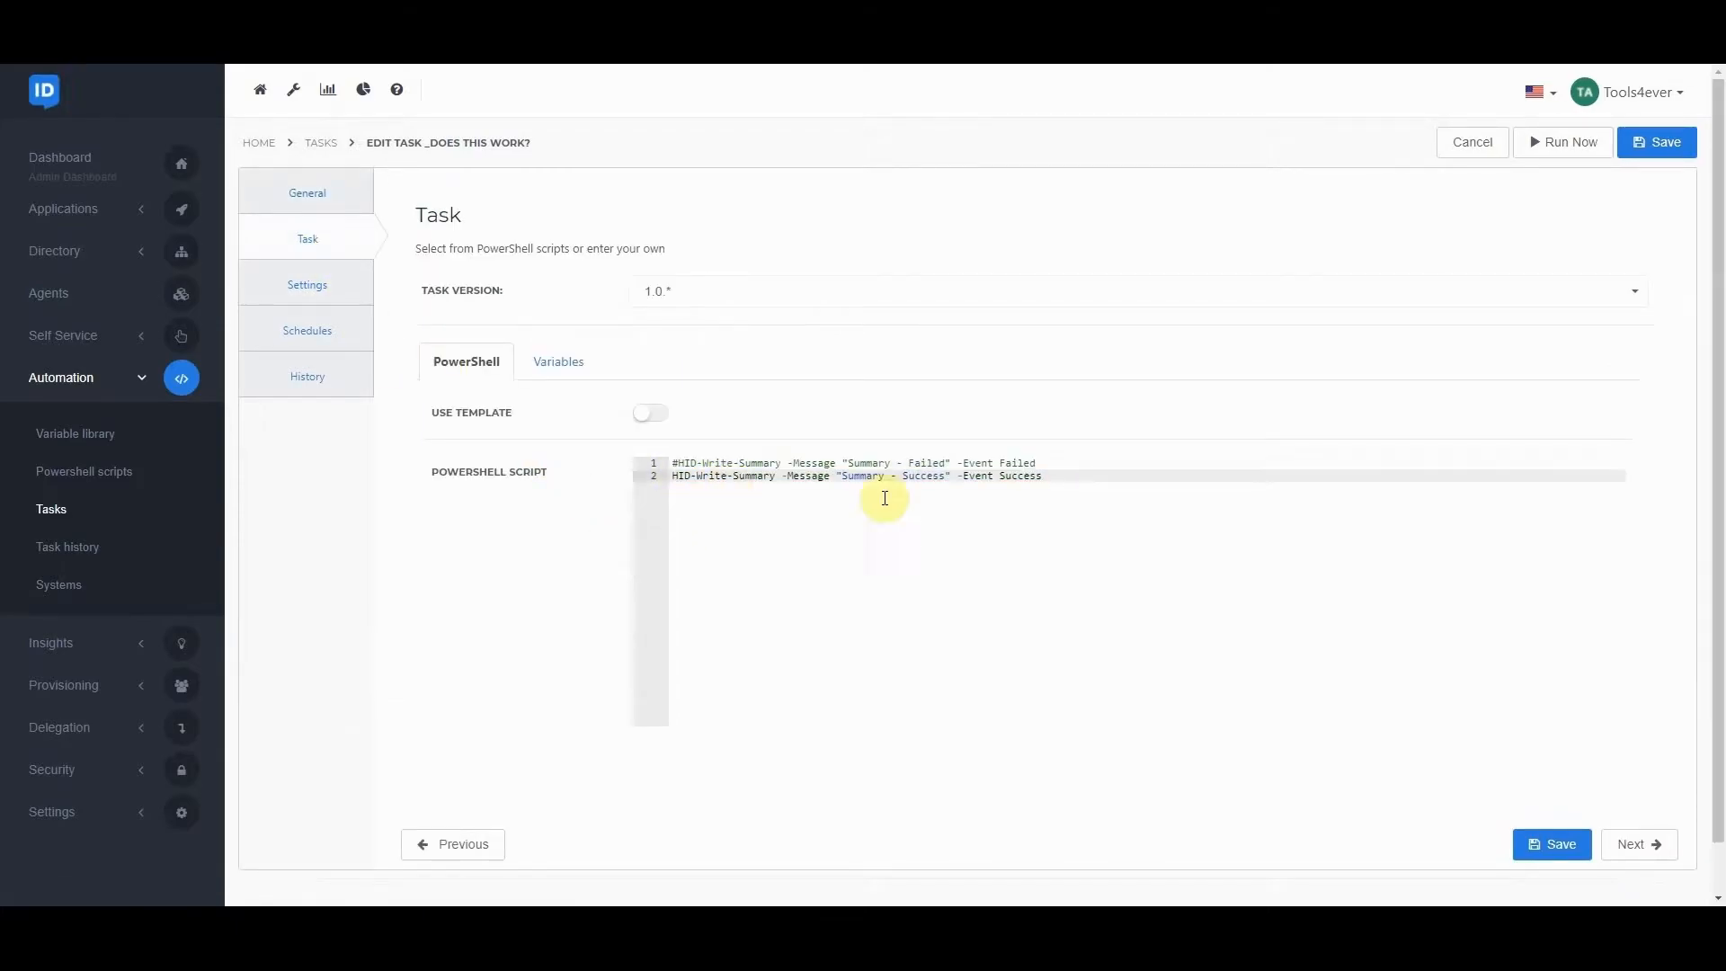
Save and run the edited task script with the Success summary event.
left_click(1062, 474)
left_click_drag(1062, 474, 963, 474)
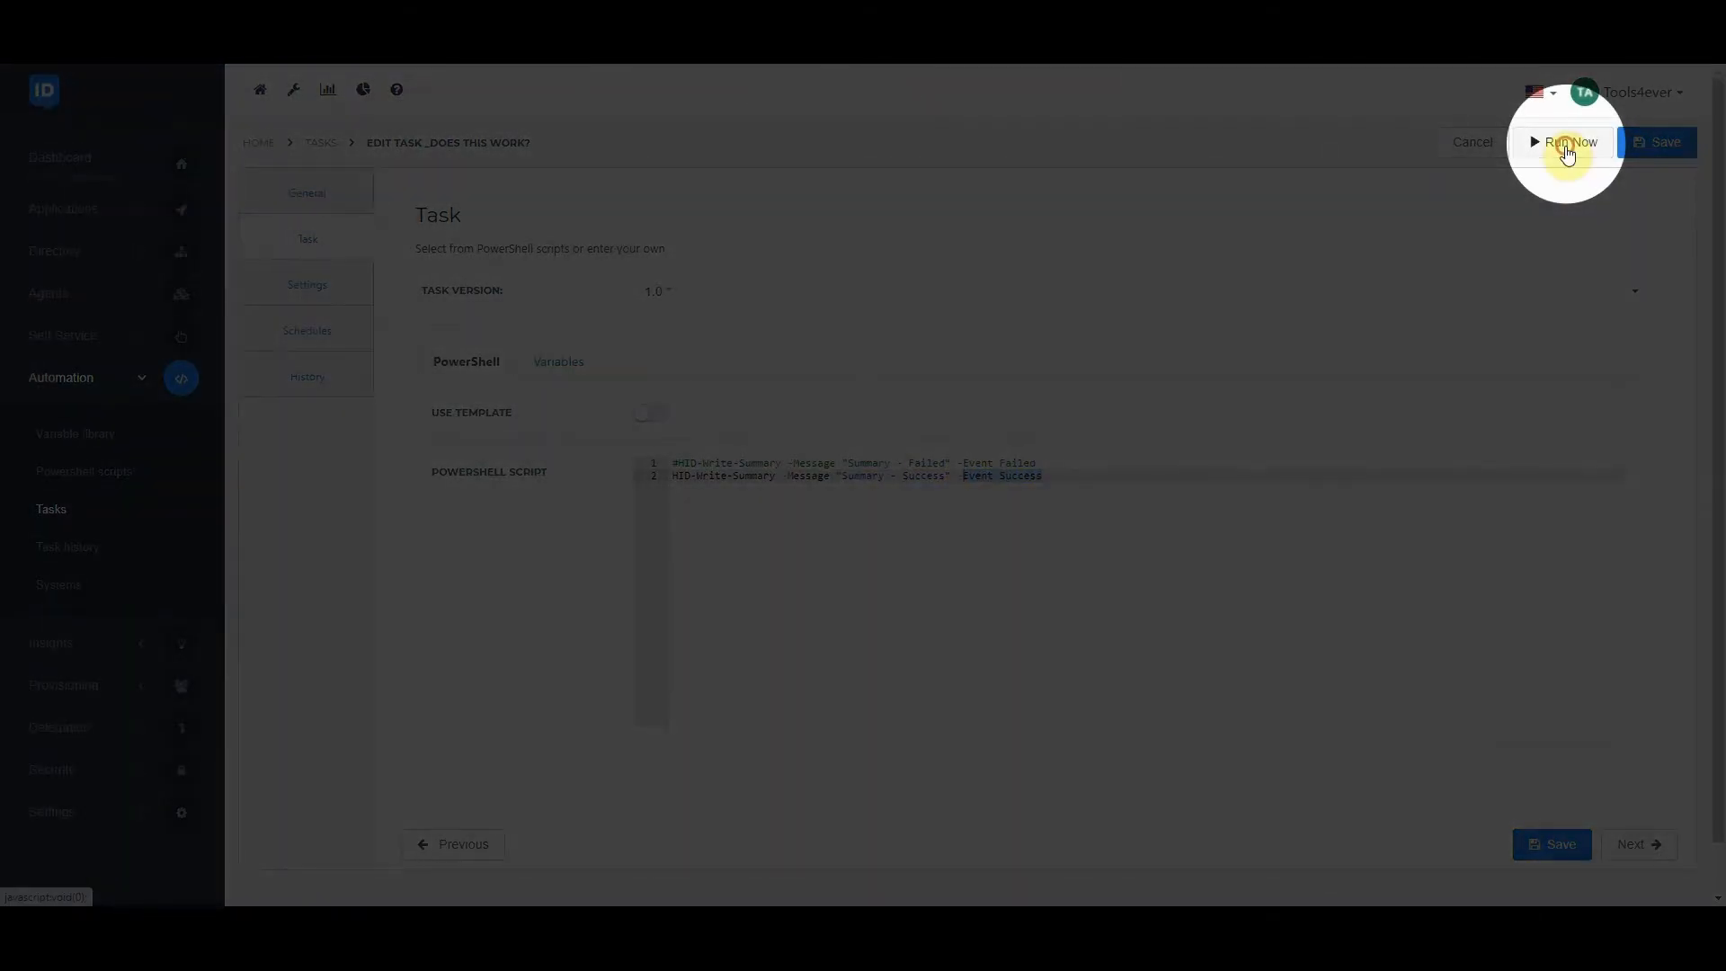
left_click(1565, 142)
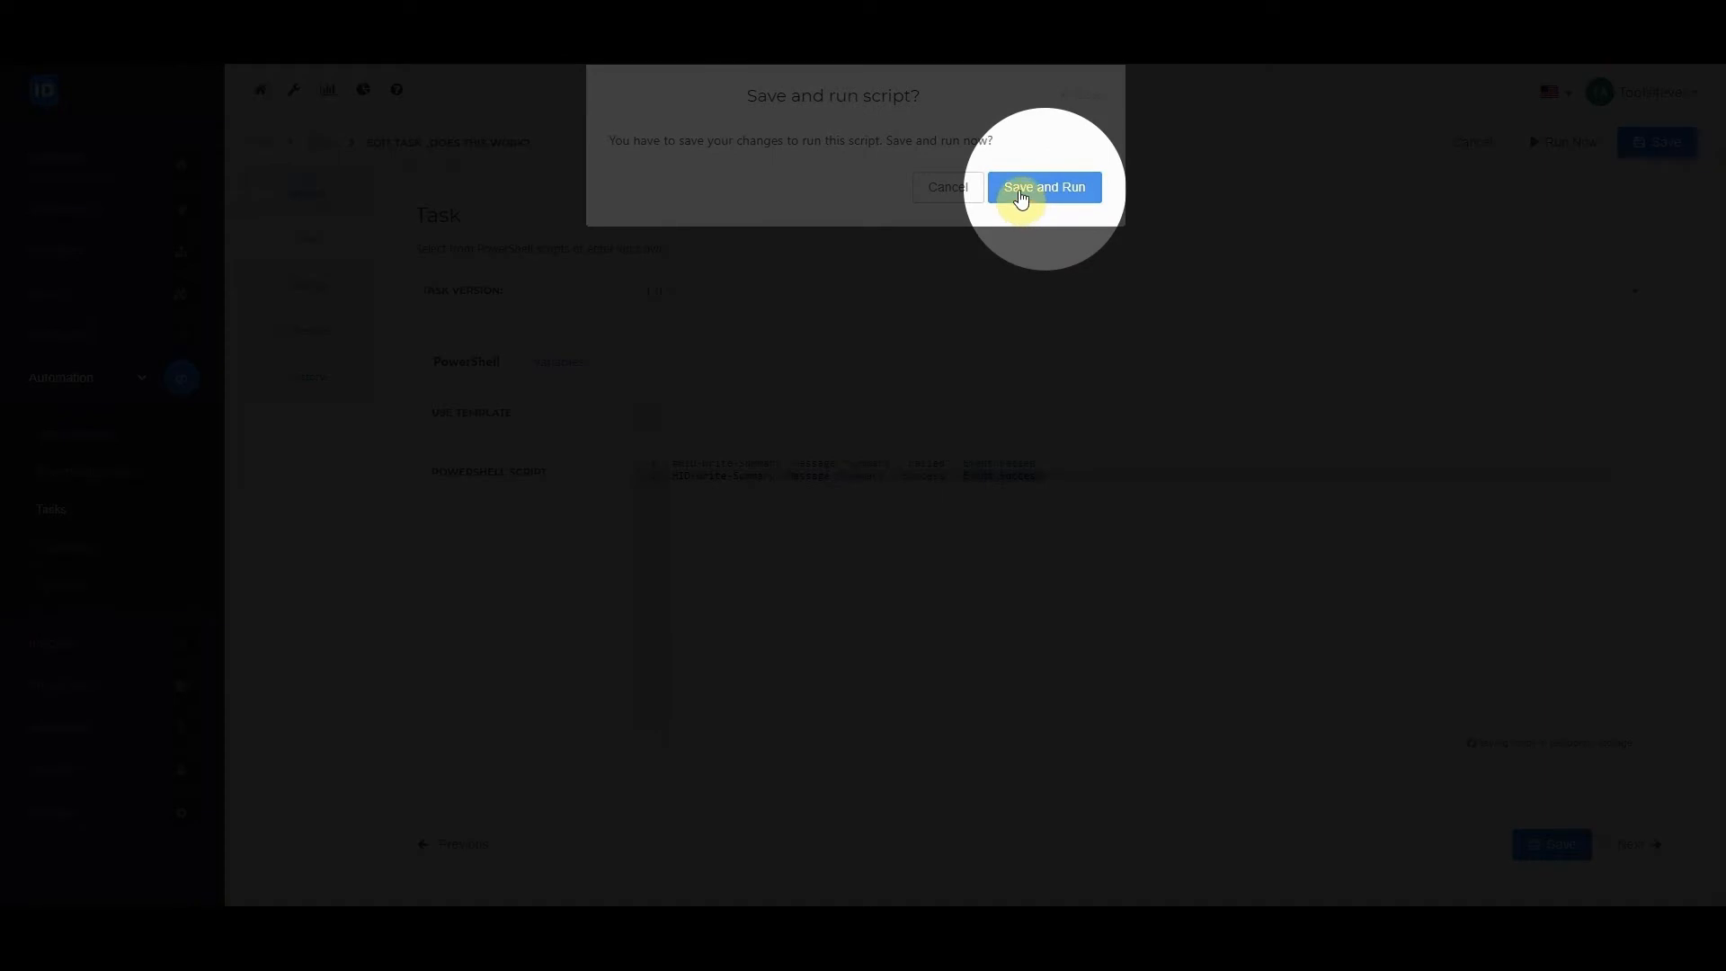
left_click(1042, 190)
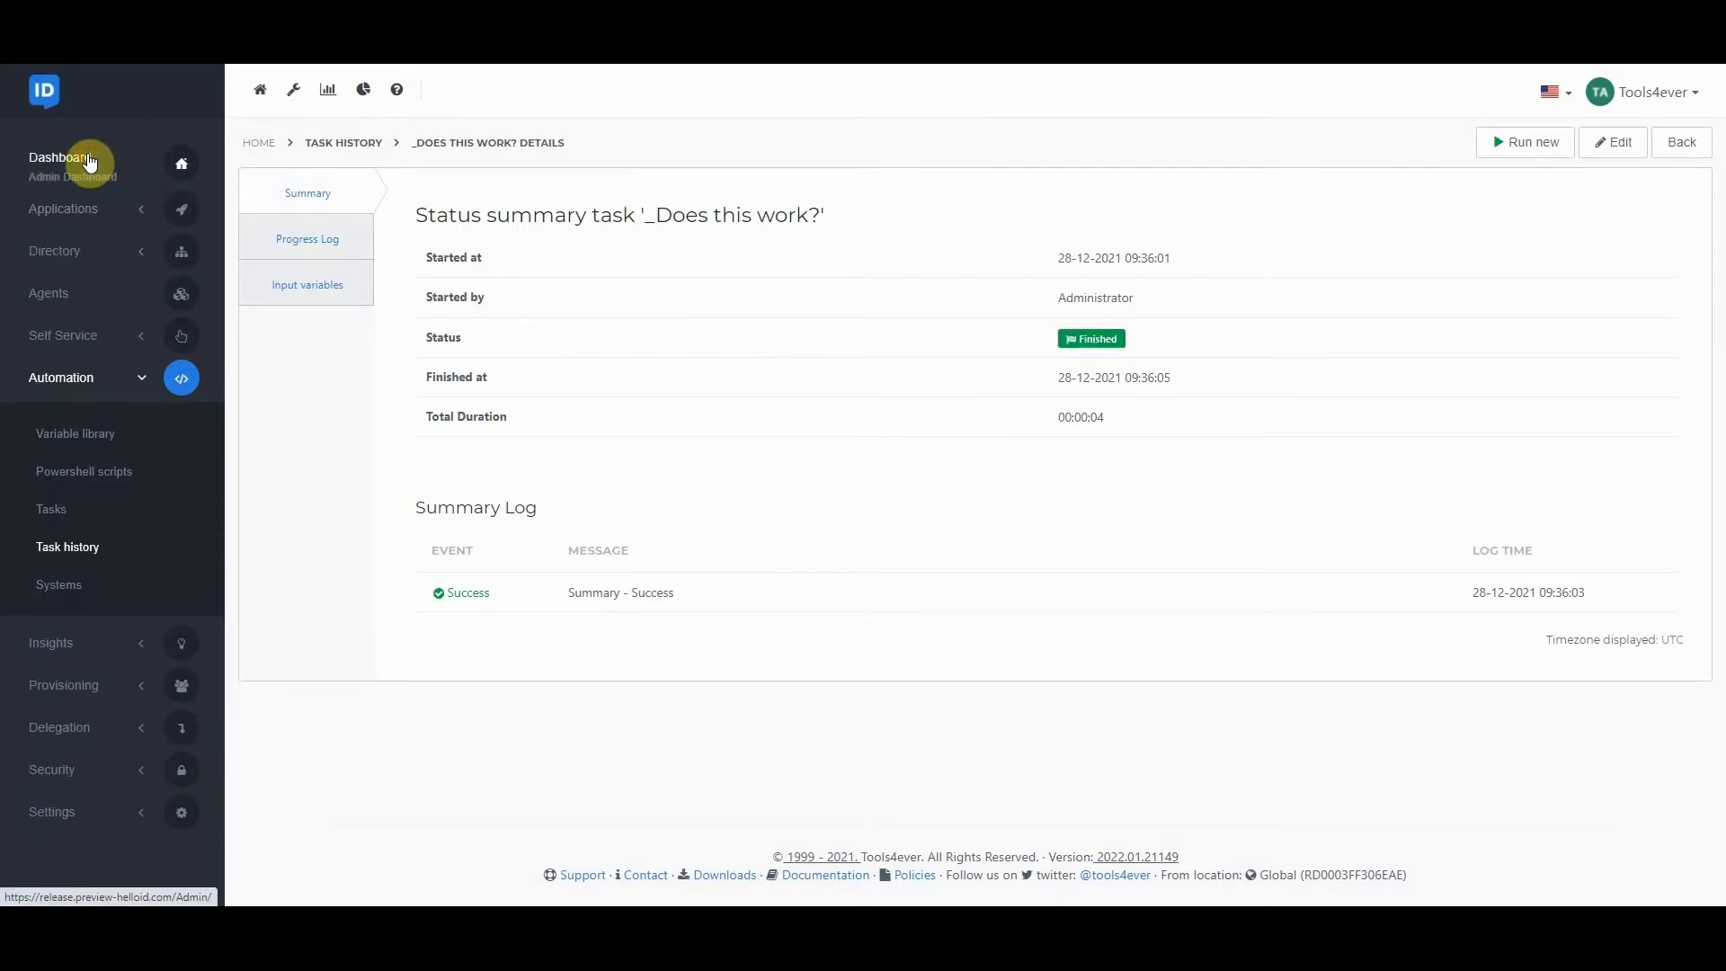
Filter the admin dashboard's incidents to Closed and search them for "does".
left_click(89, 161)
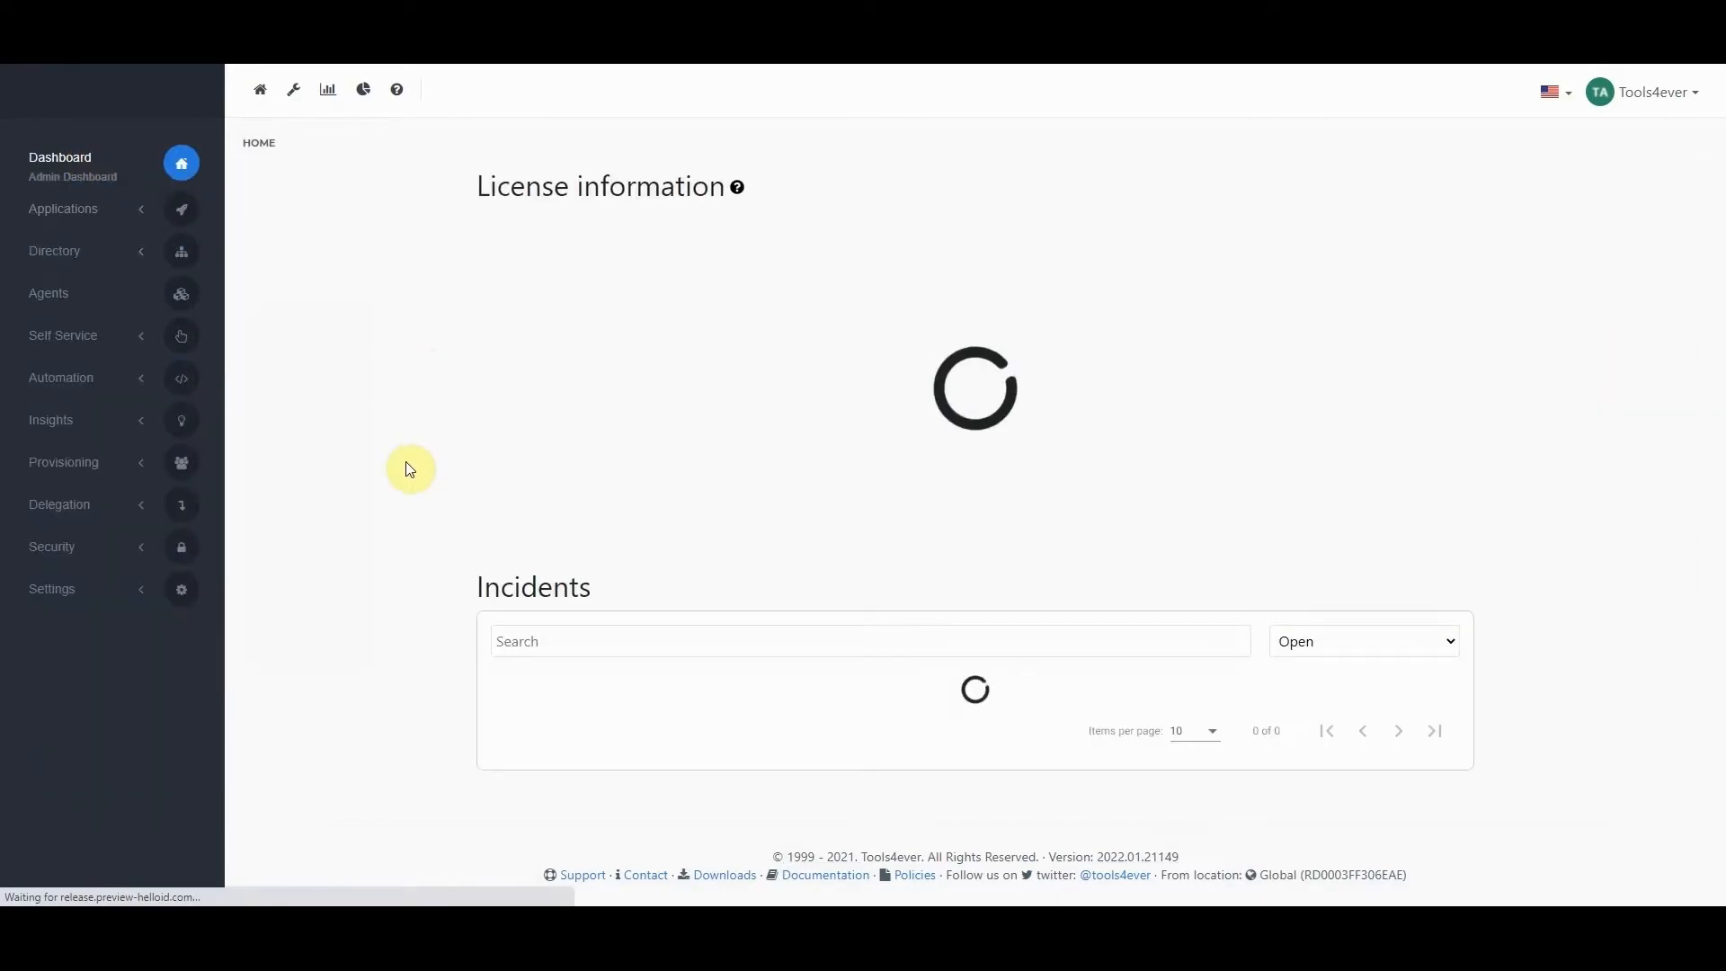
scroll(387, 461, "down", 3)
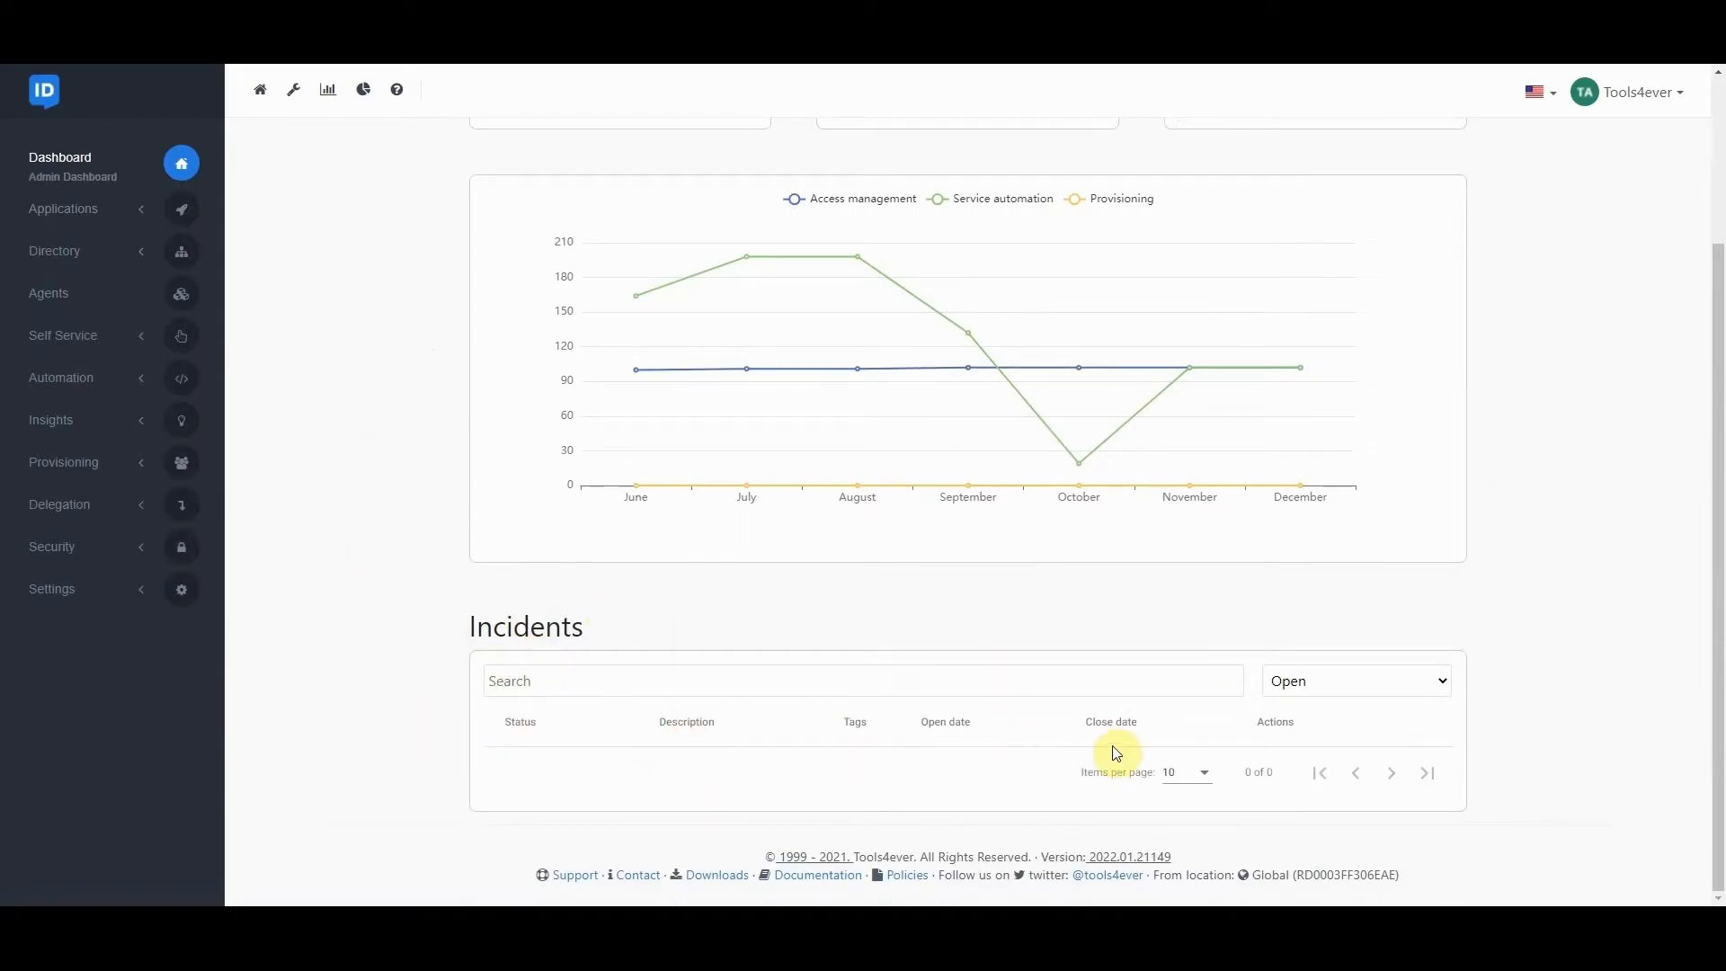
left_click(1366, 678)
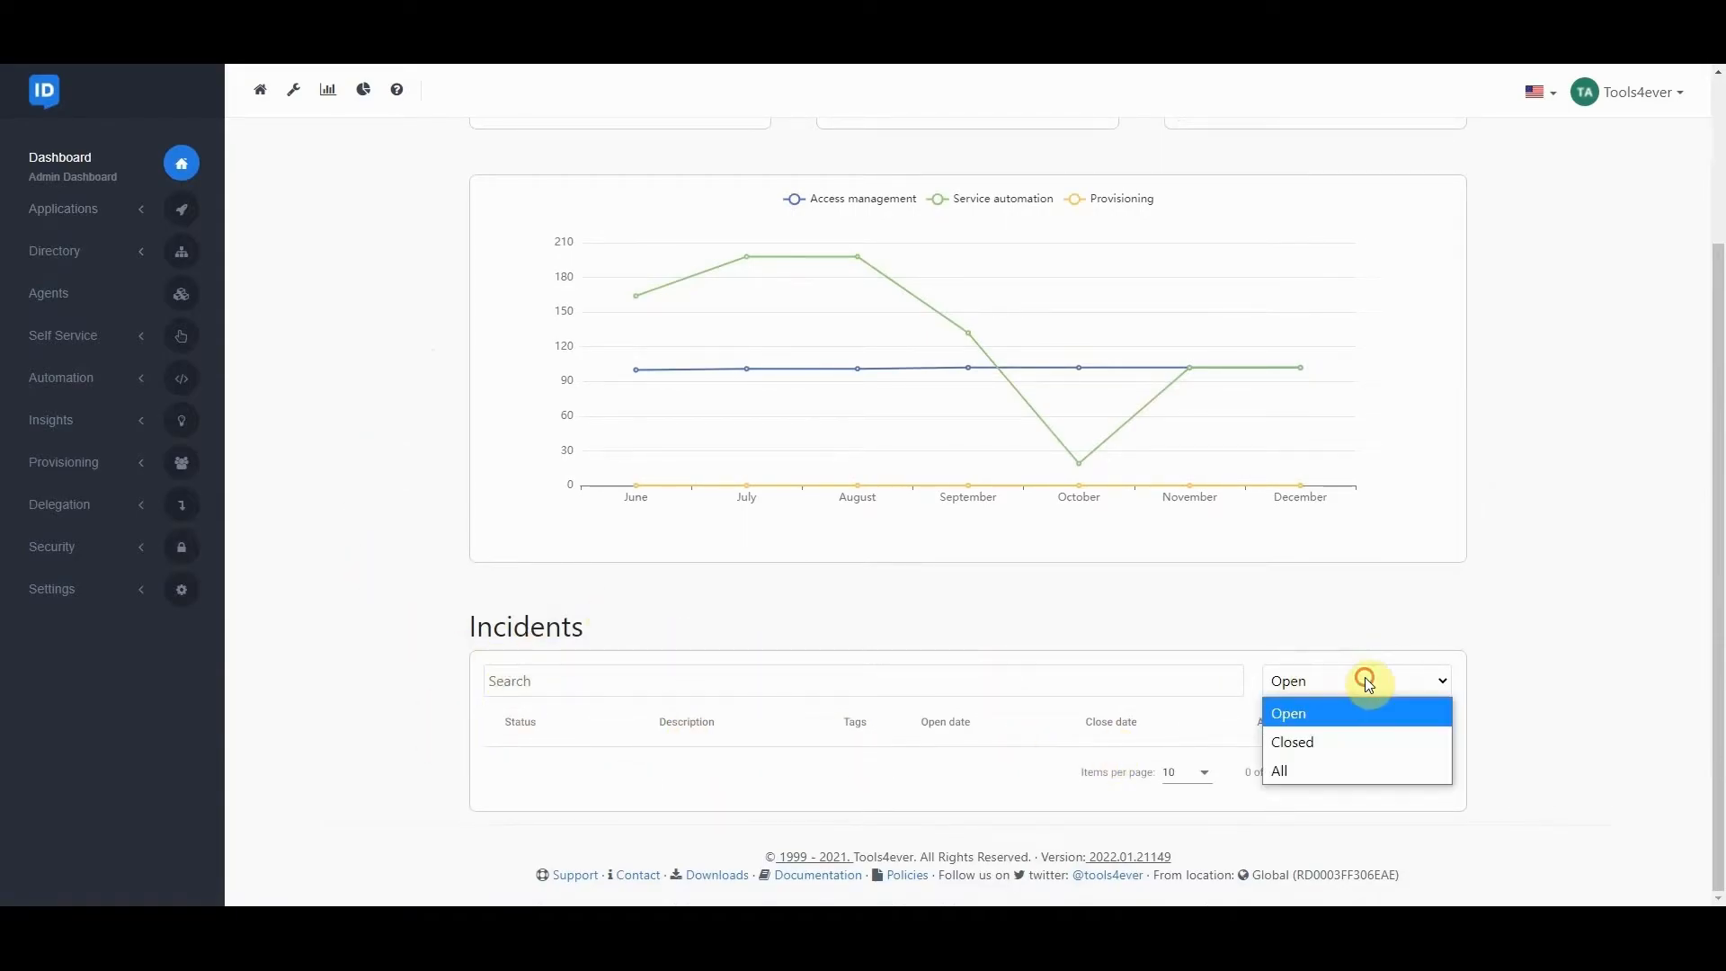
left_click(1313, 746)
scroll(625, 655, "down", 3)
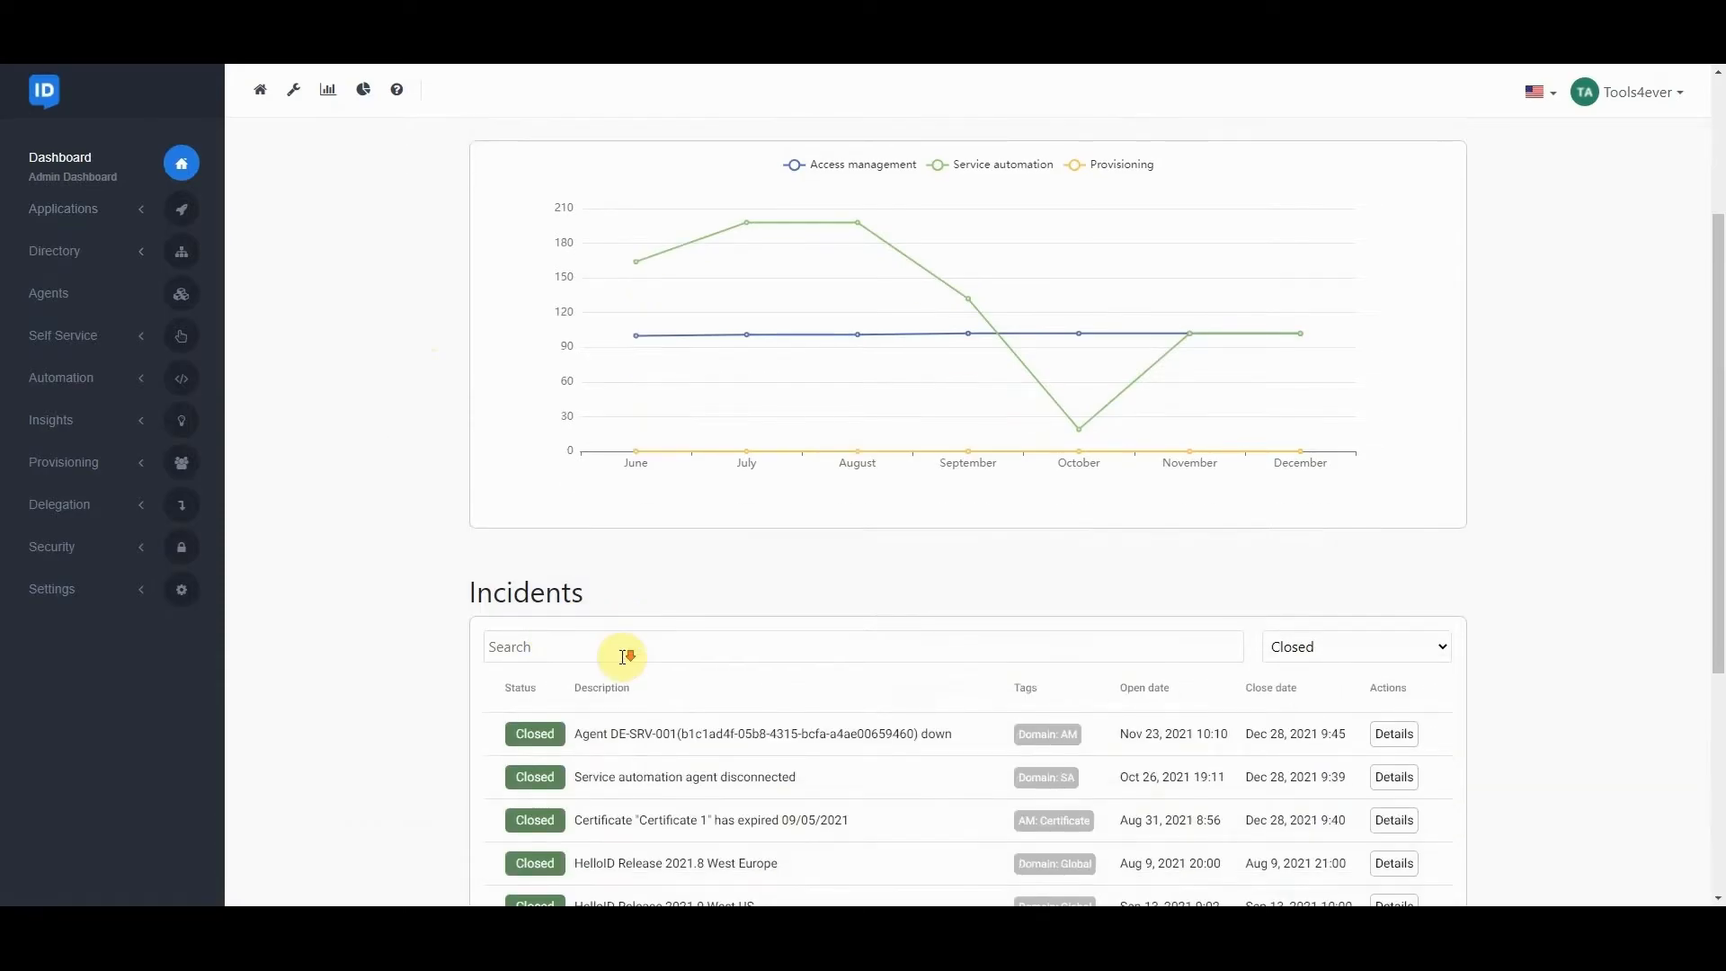
left_click(659, 406)
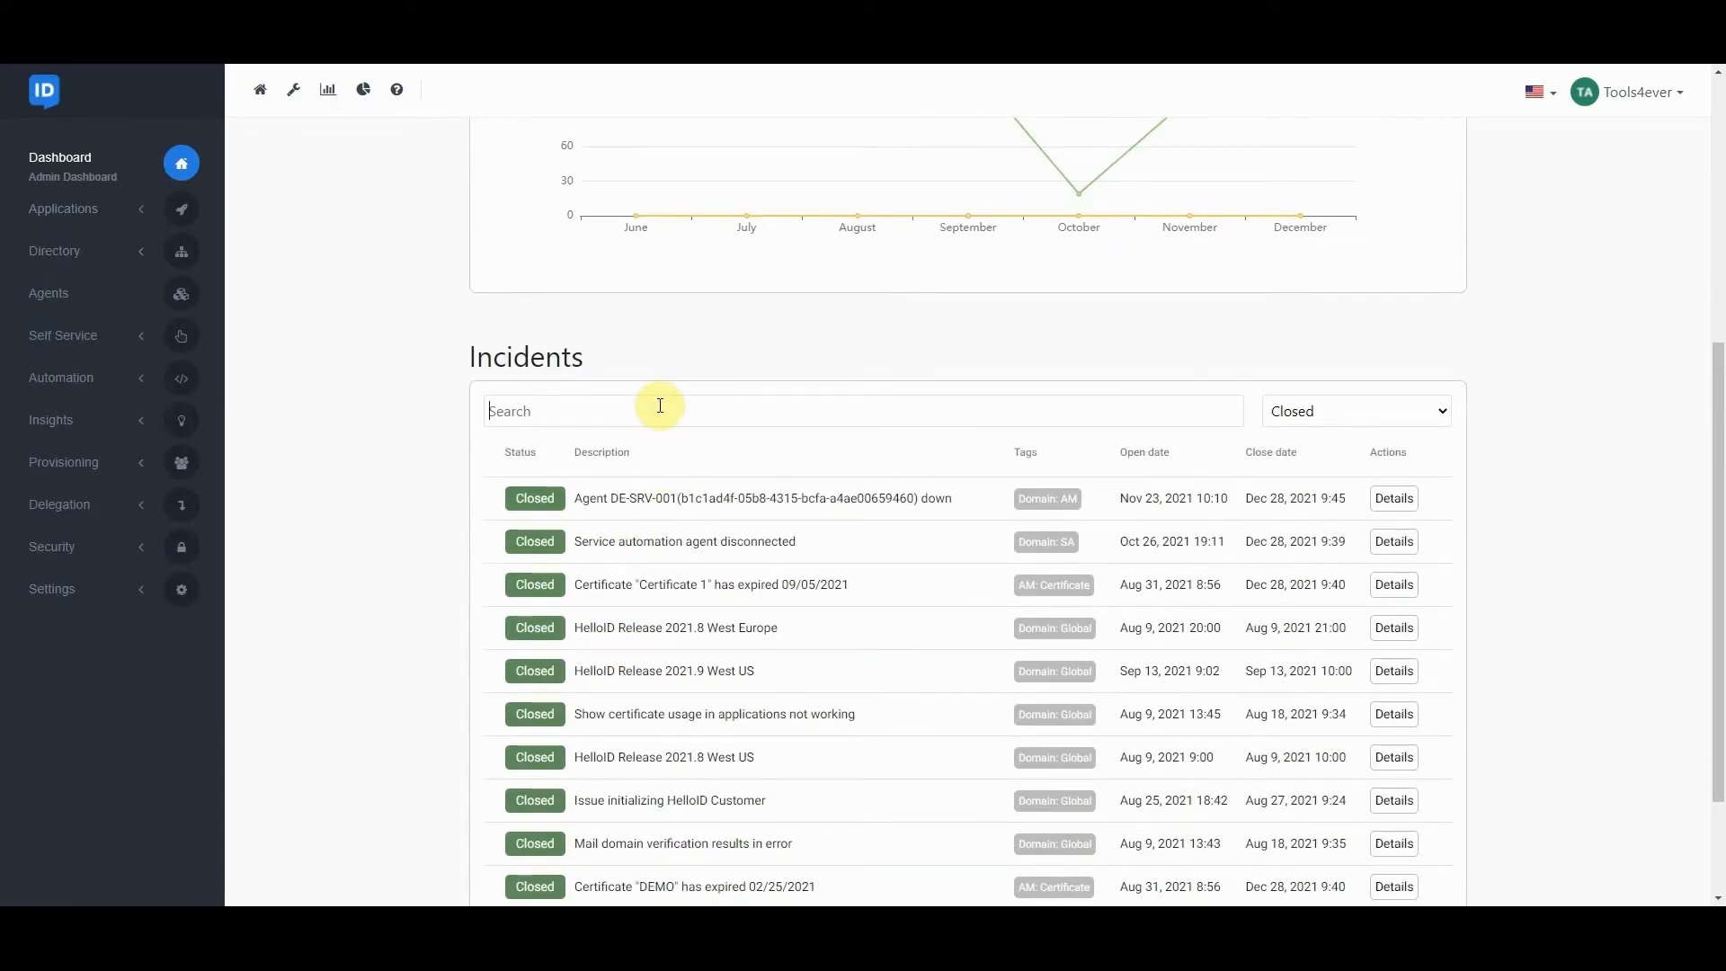
type("does")
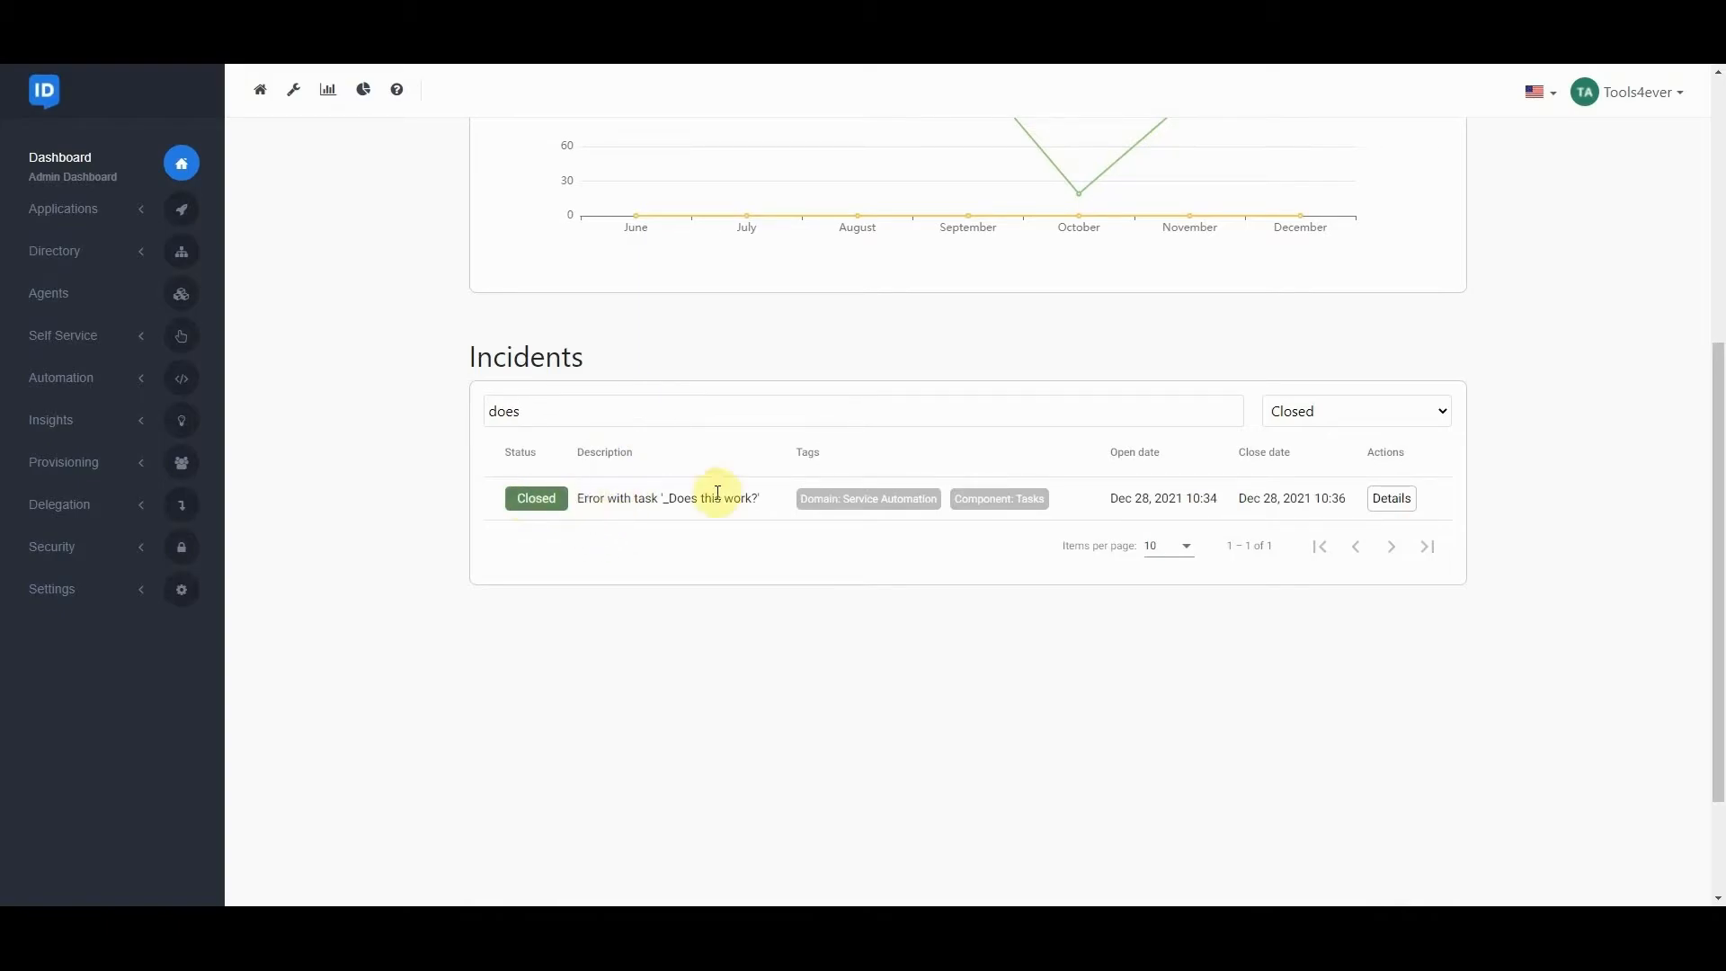
Check the closing time in the closed "_Does this work?" incident's details and close them.
left_click(1393, 500)
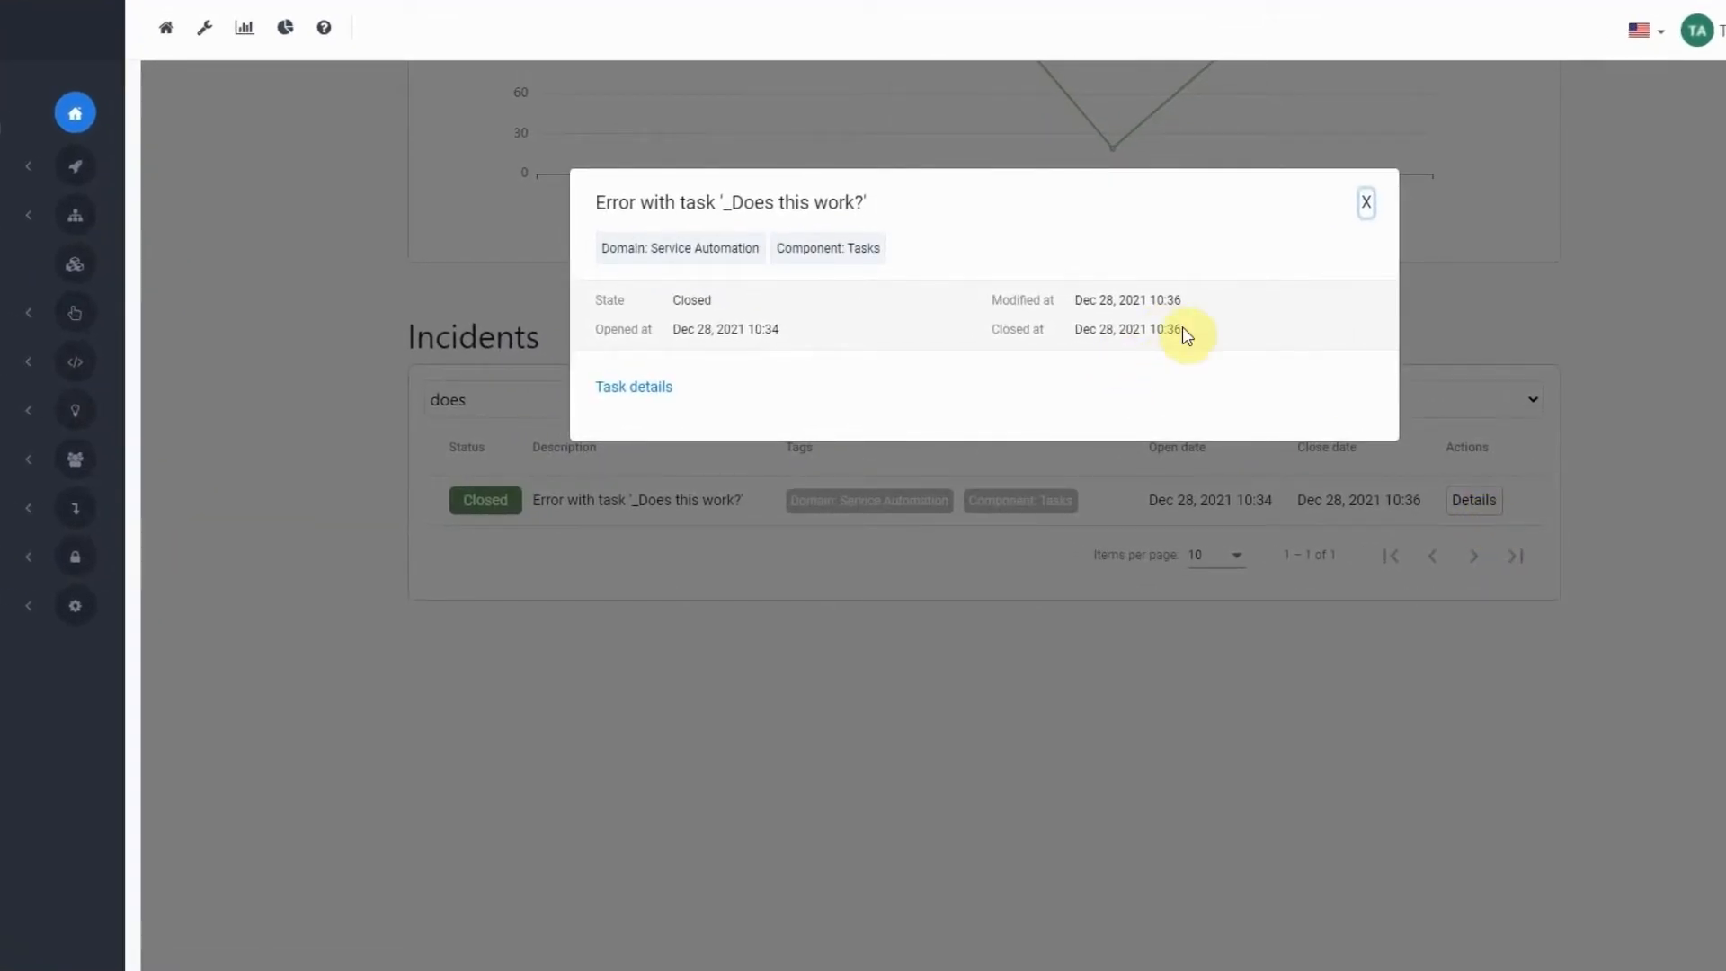
left_click_drag(1184, 334, 1092, 331)
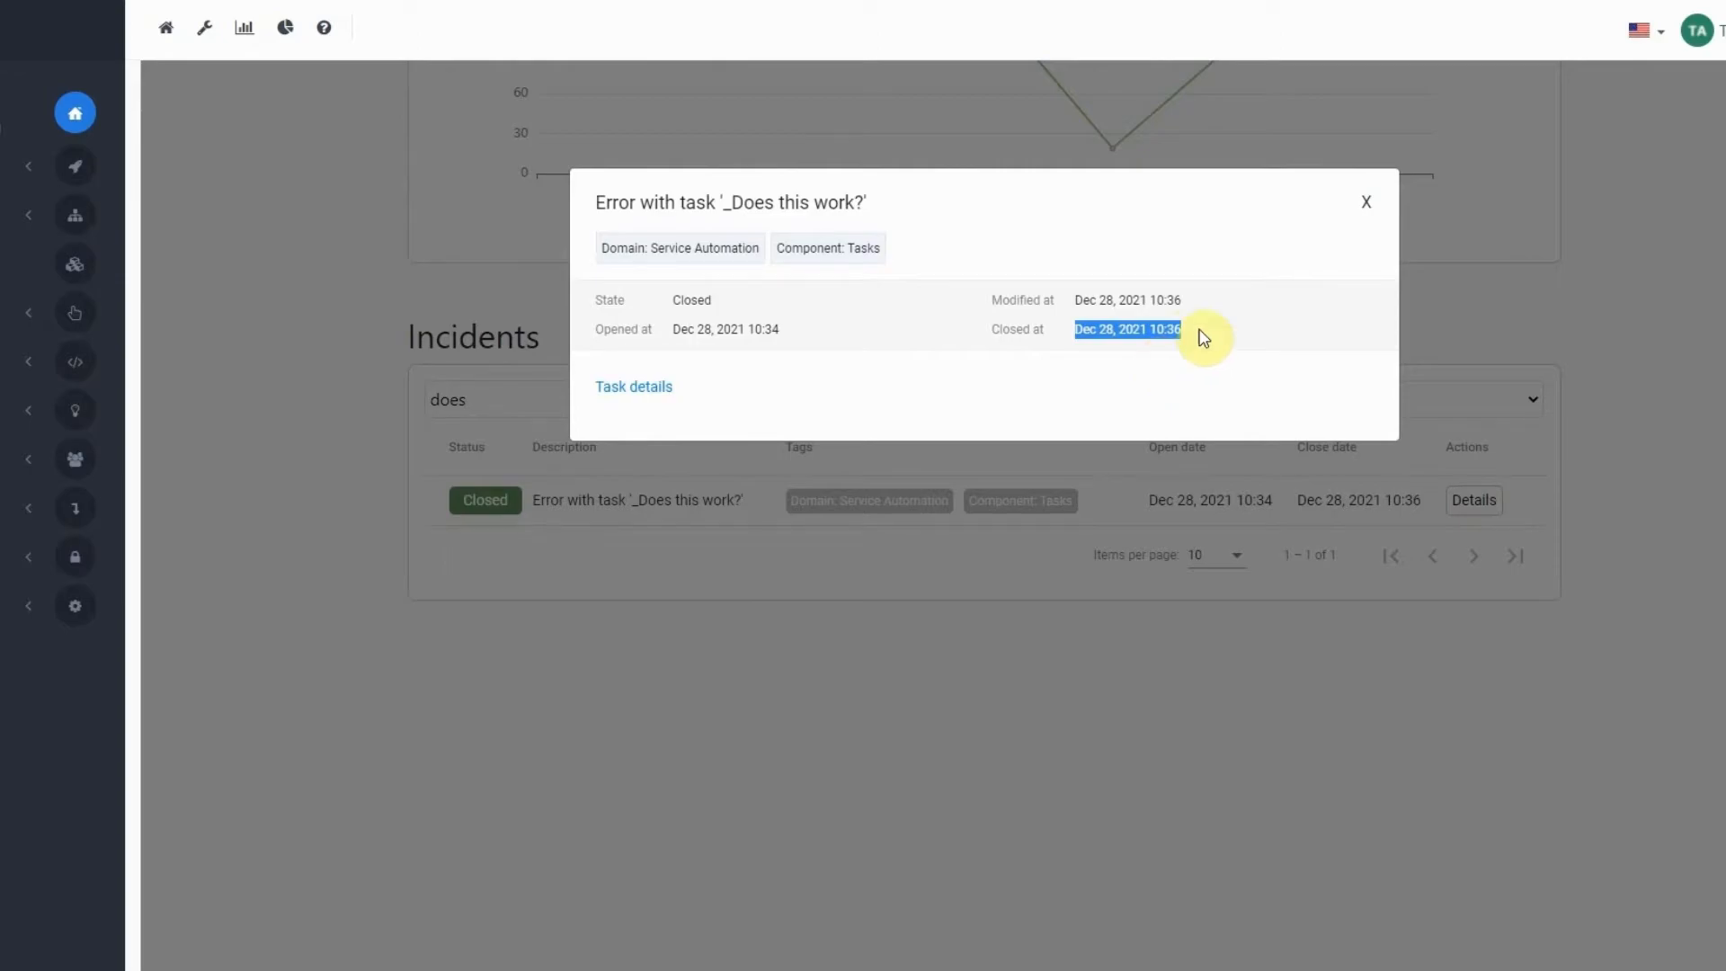
left_click(1368, 214)
Switch the incident status filter to Open to check for remaining matches.
left_click(1433, 399)
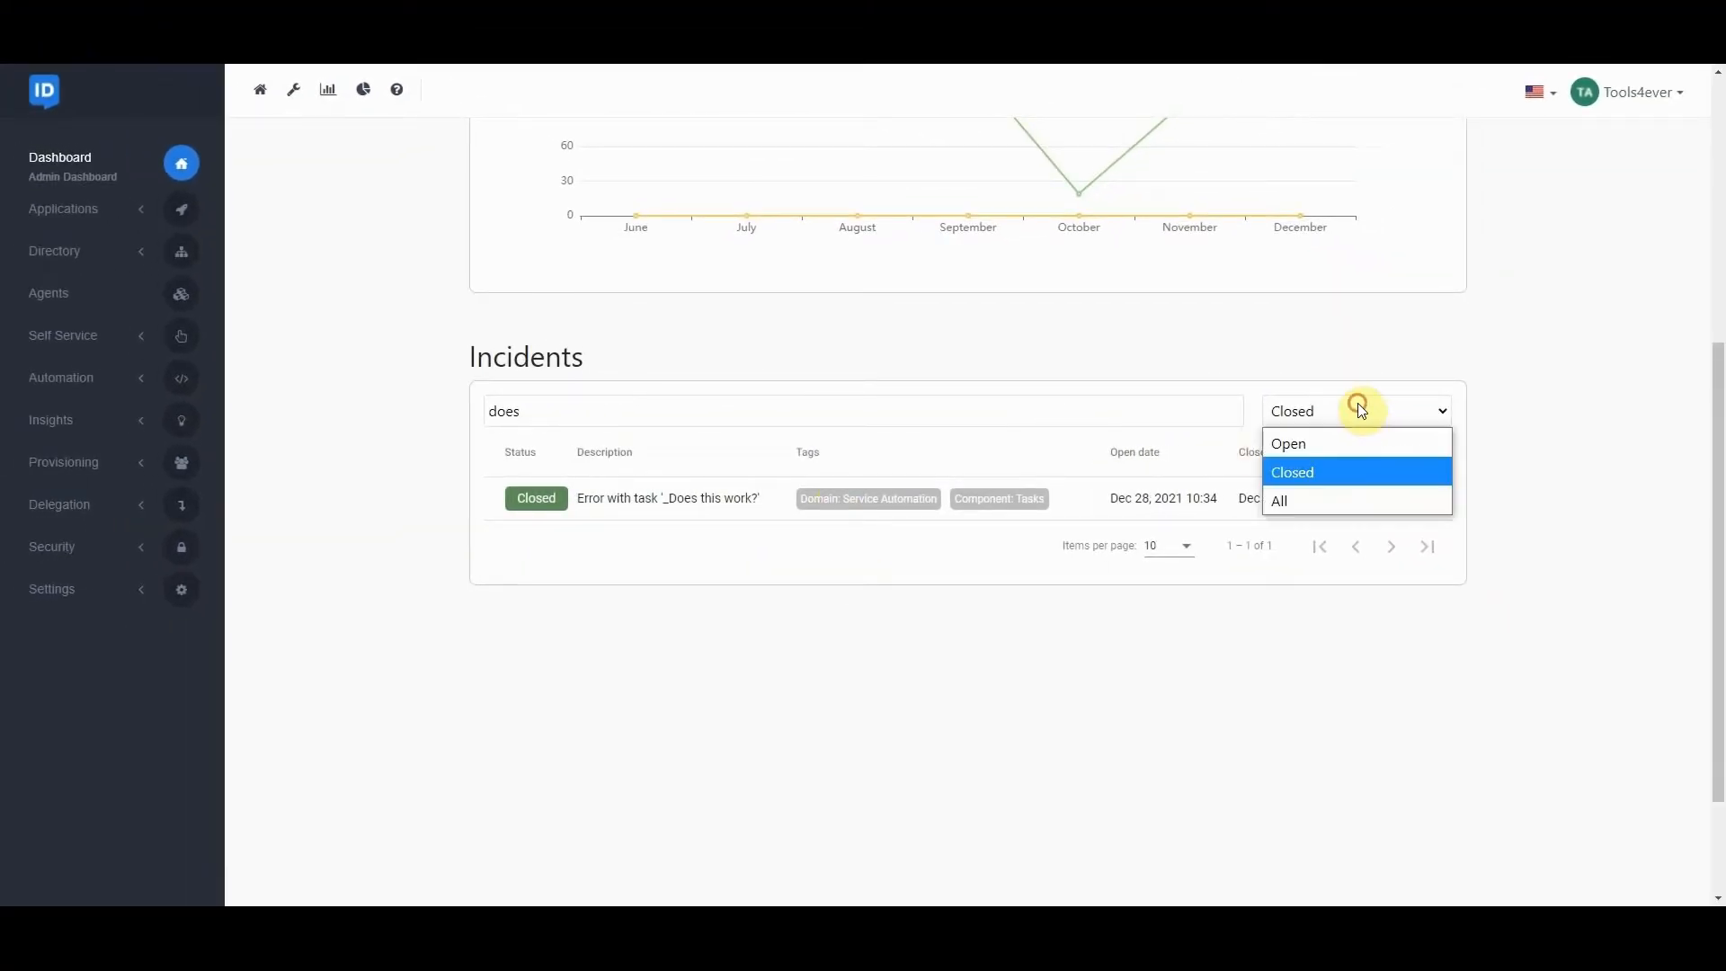
left_click(1329, 444)
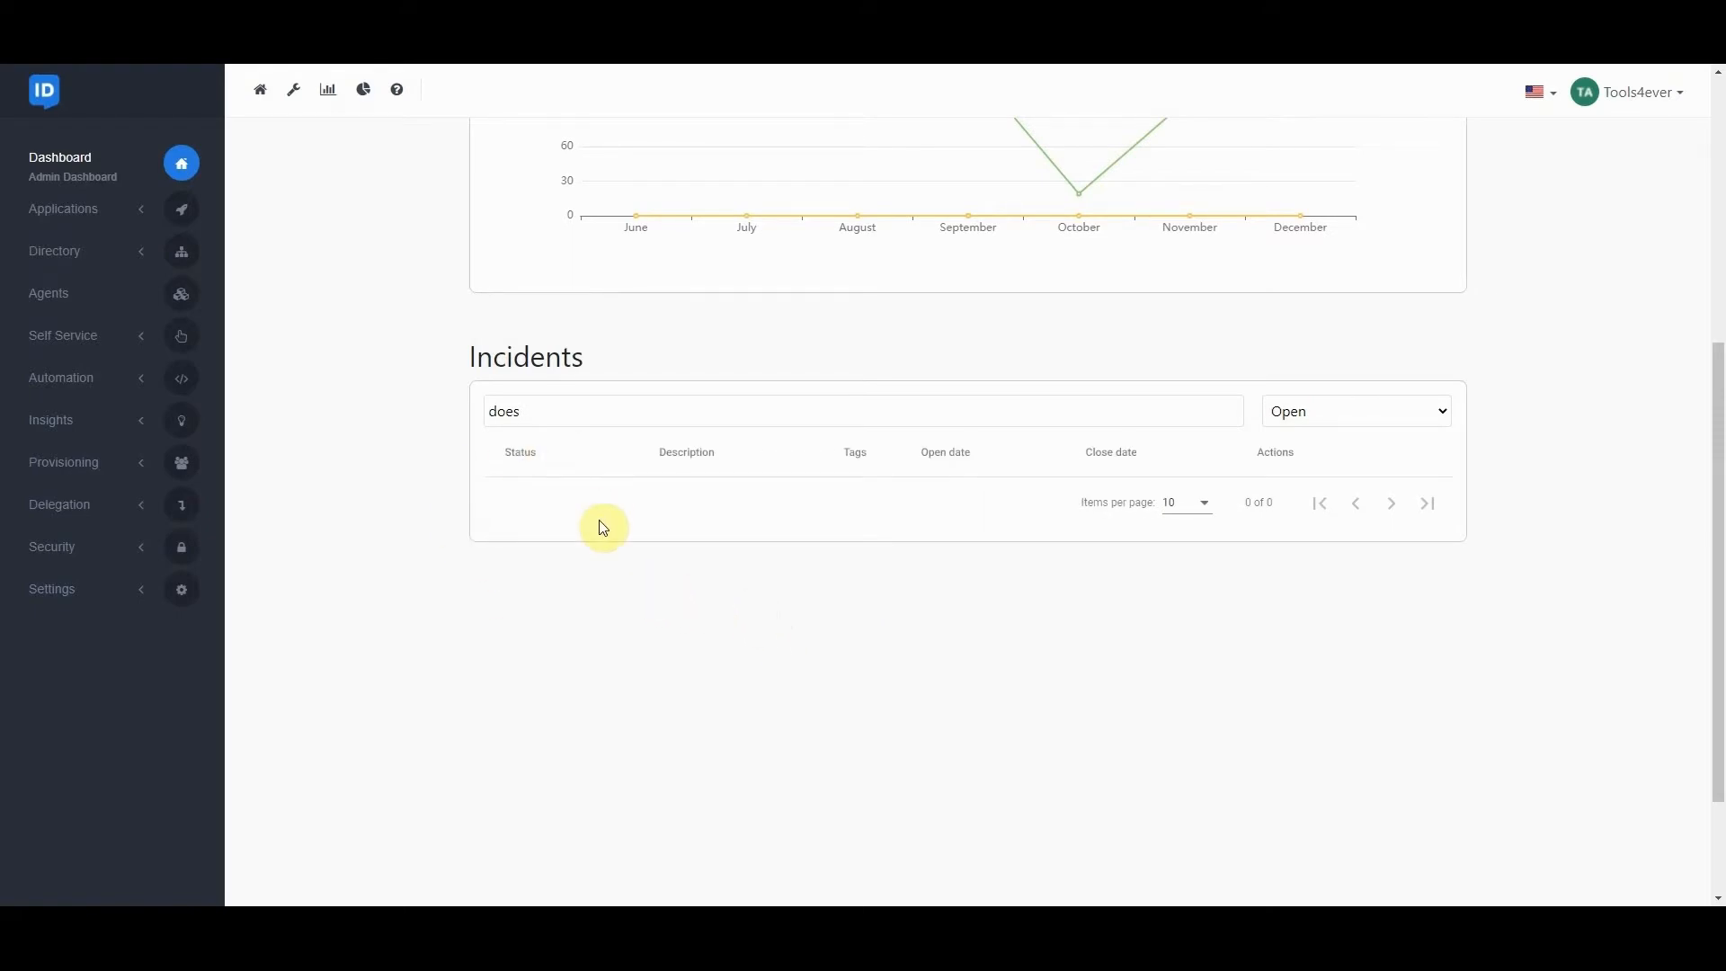
scroll(482, 533, "up", 1)
scroll(476, 534, "up", 5)
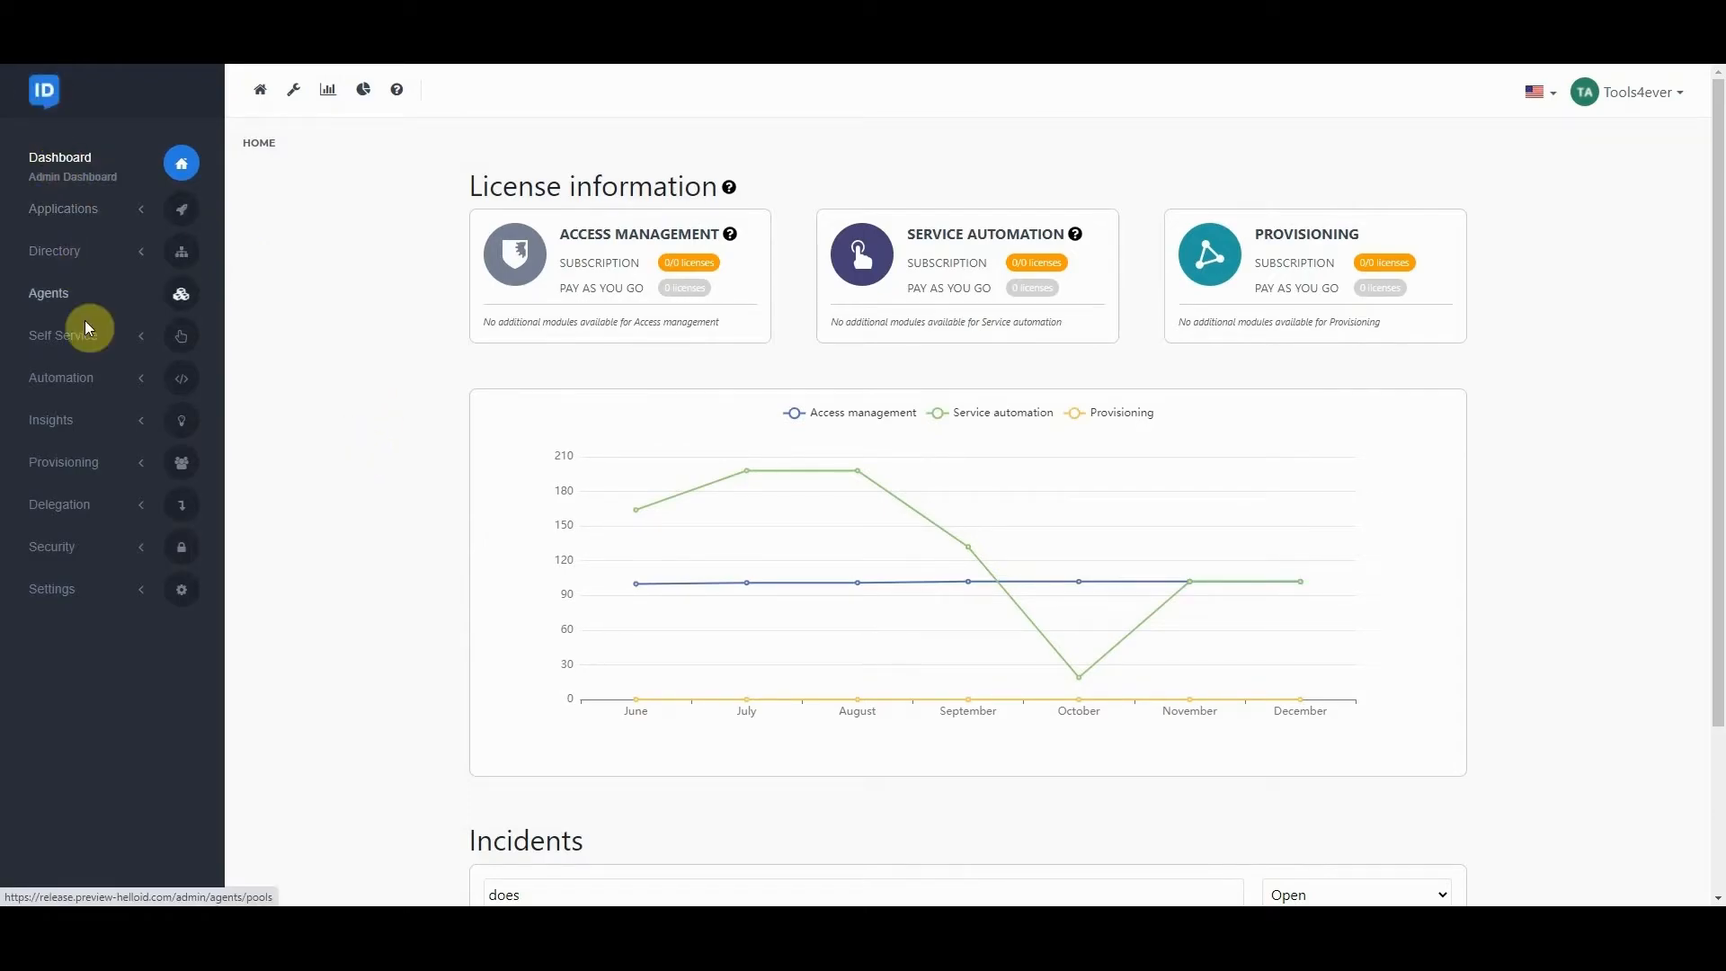
Search the delegated form activities for "mana" and sort them by activity starting time, ending with the search cleared.
left_click(68, 516)
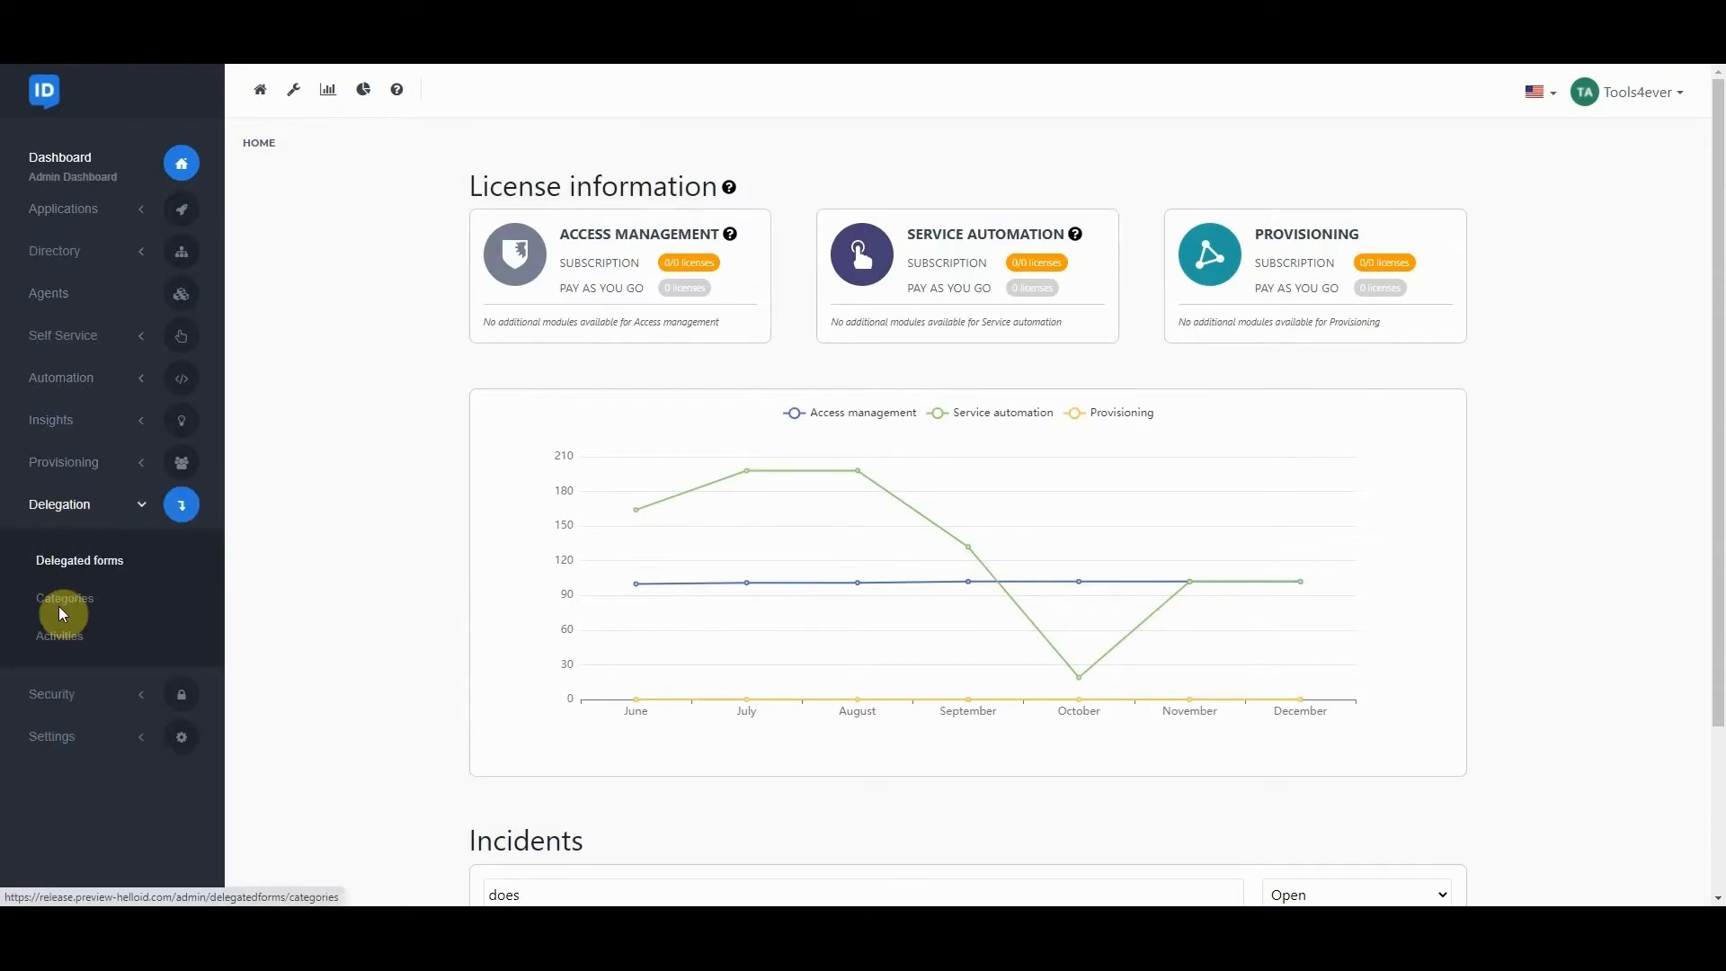
left_click(62, 642)
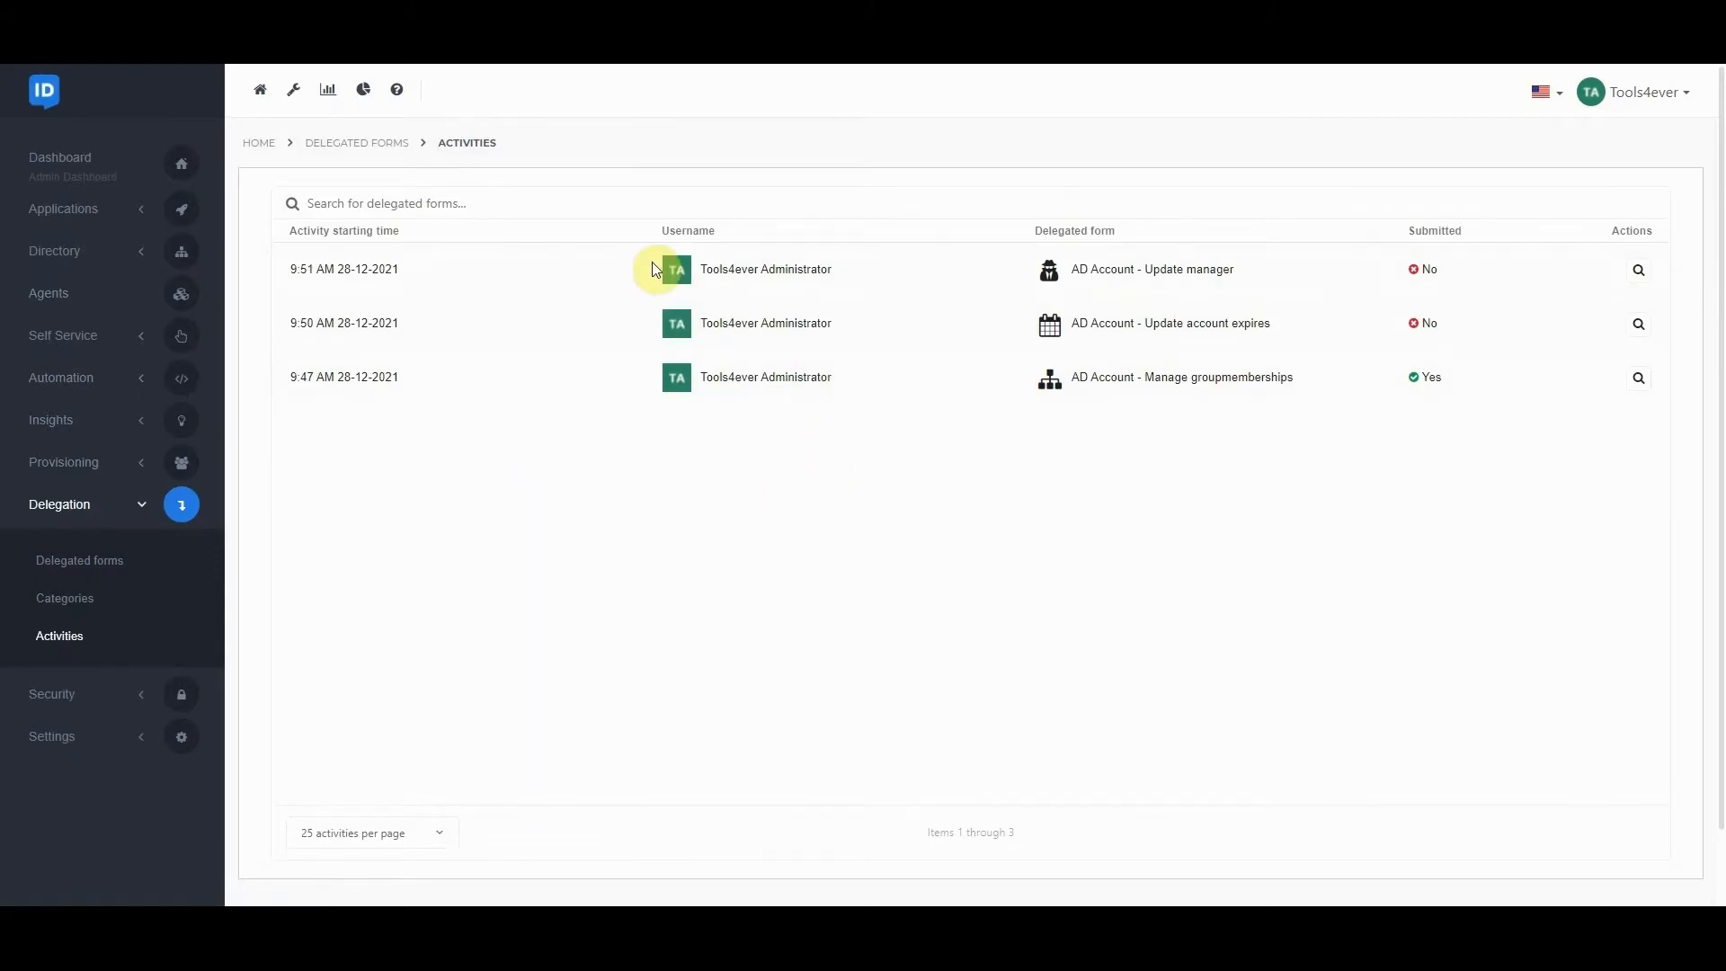
left_click(622, 203)
type("mana")
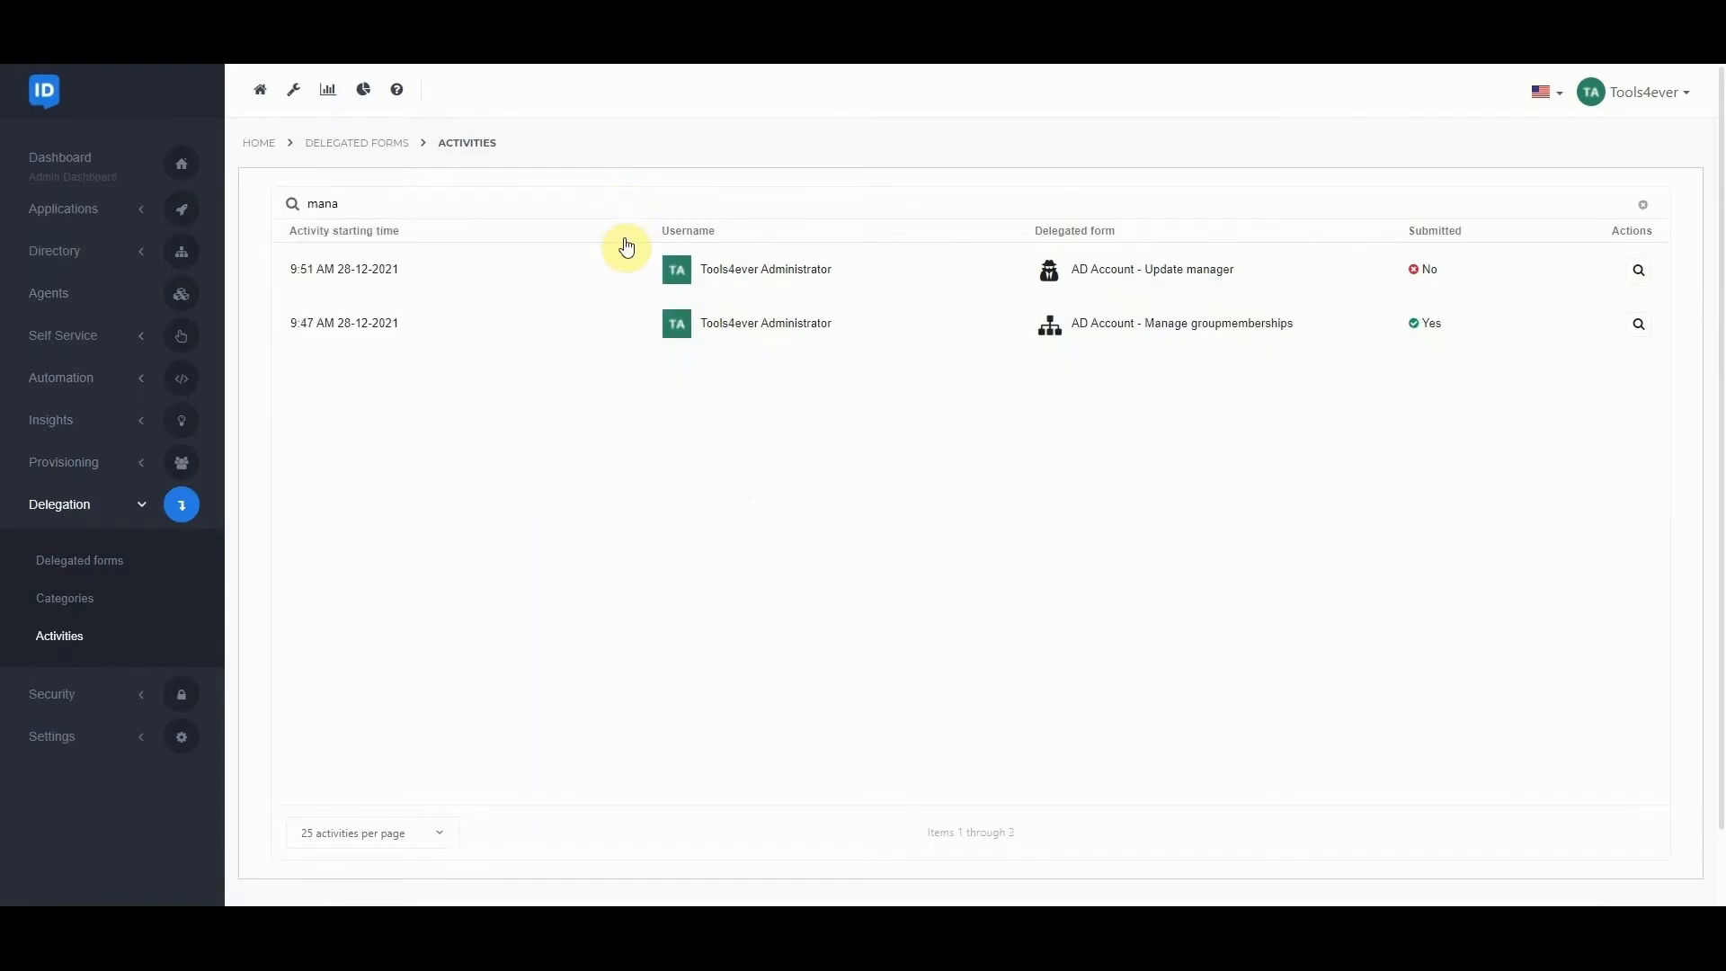
left_click(335, 232)
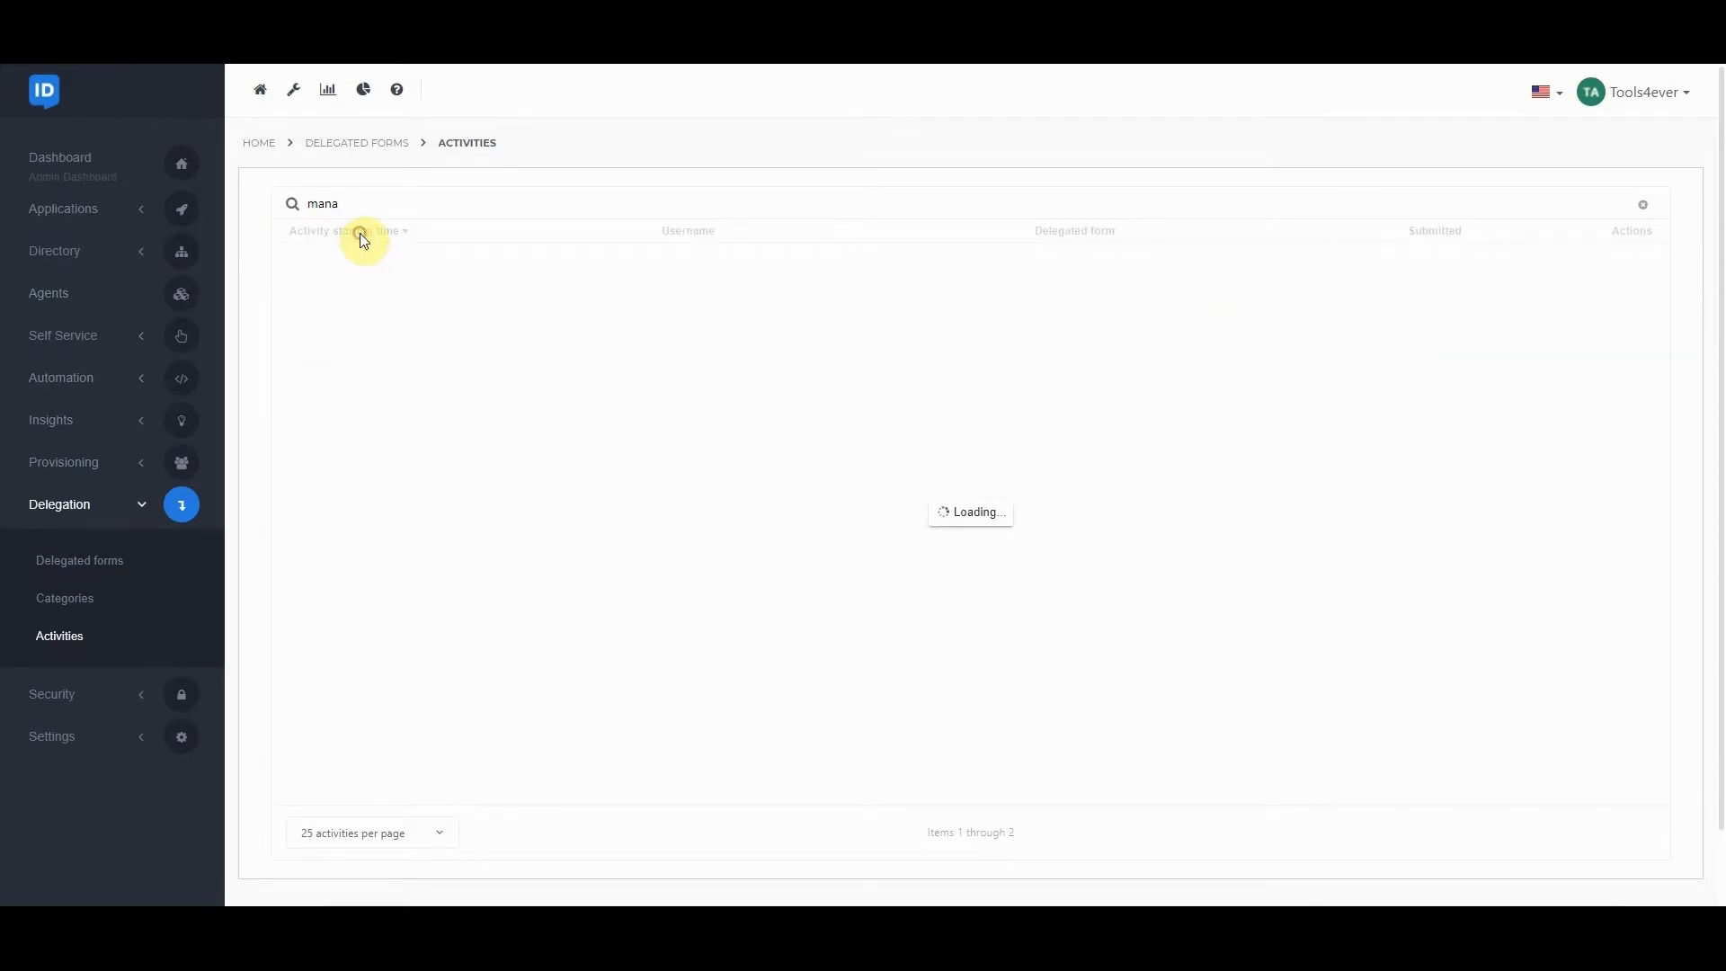
left_click(1643, 205)
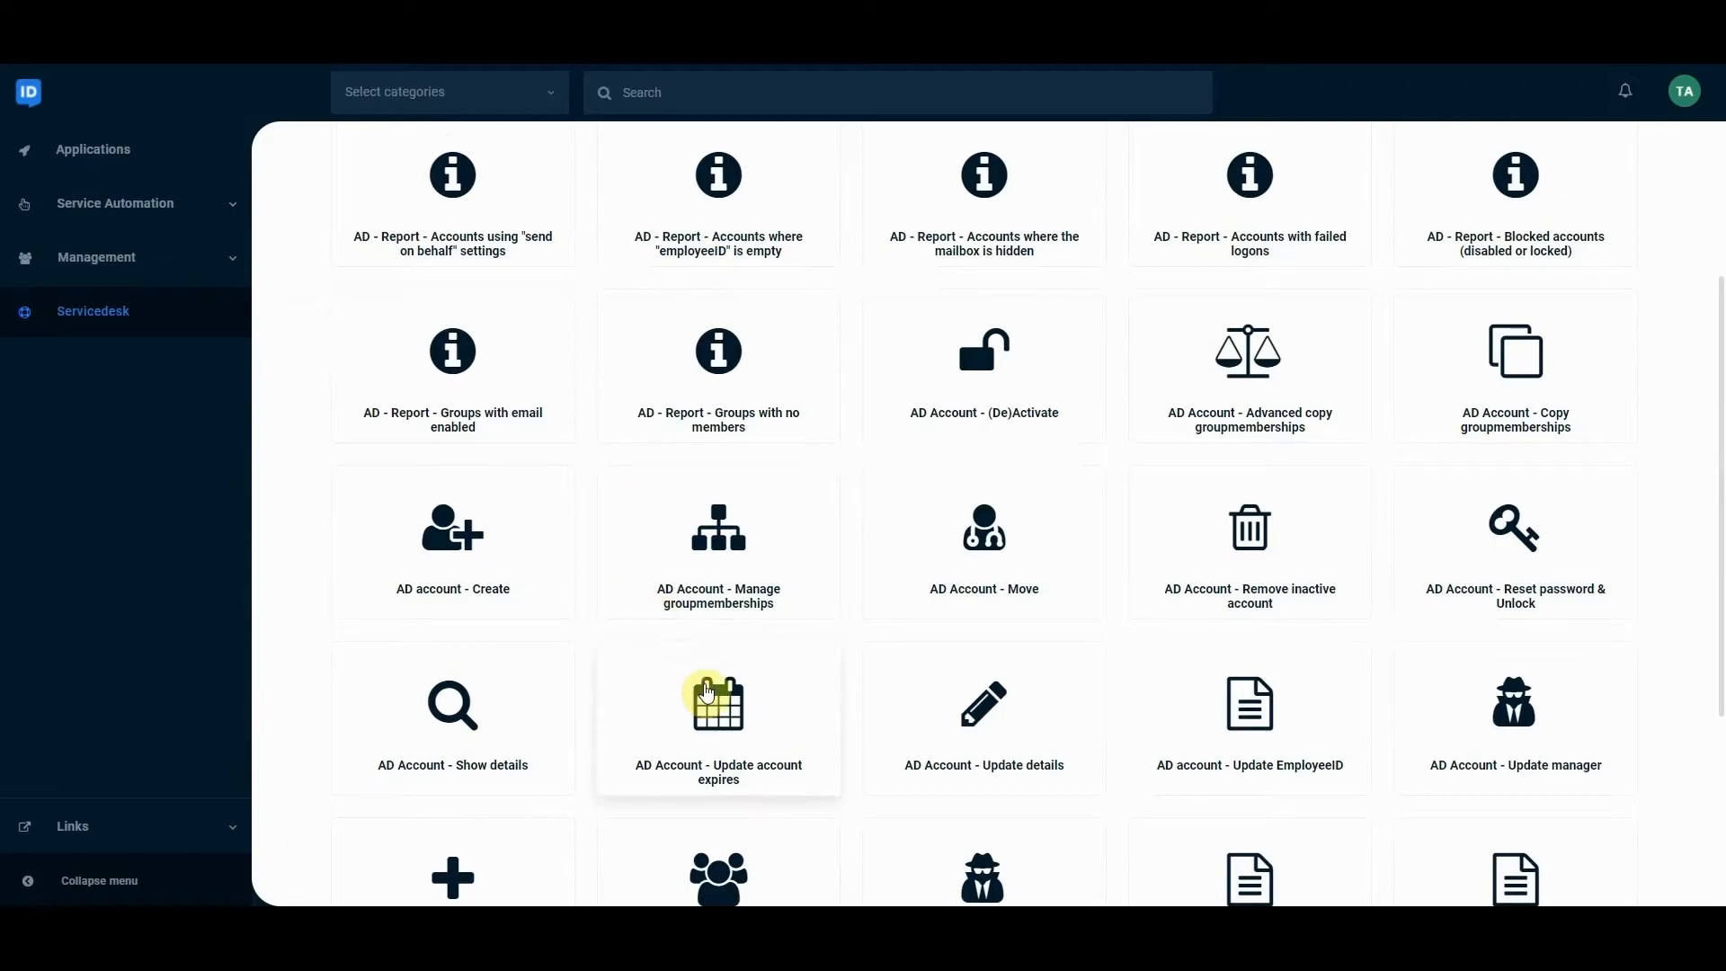
Open the "AD Account - Manage groupmemberships" form in the Servicedesk and view the resulting unsubmitted entry's details in the delegated form activities.
left_click(698, 561)
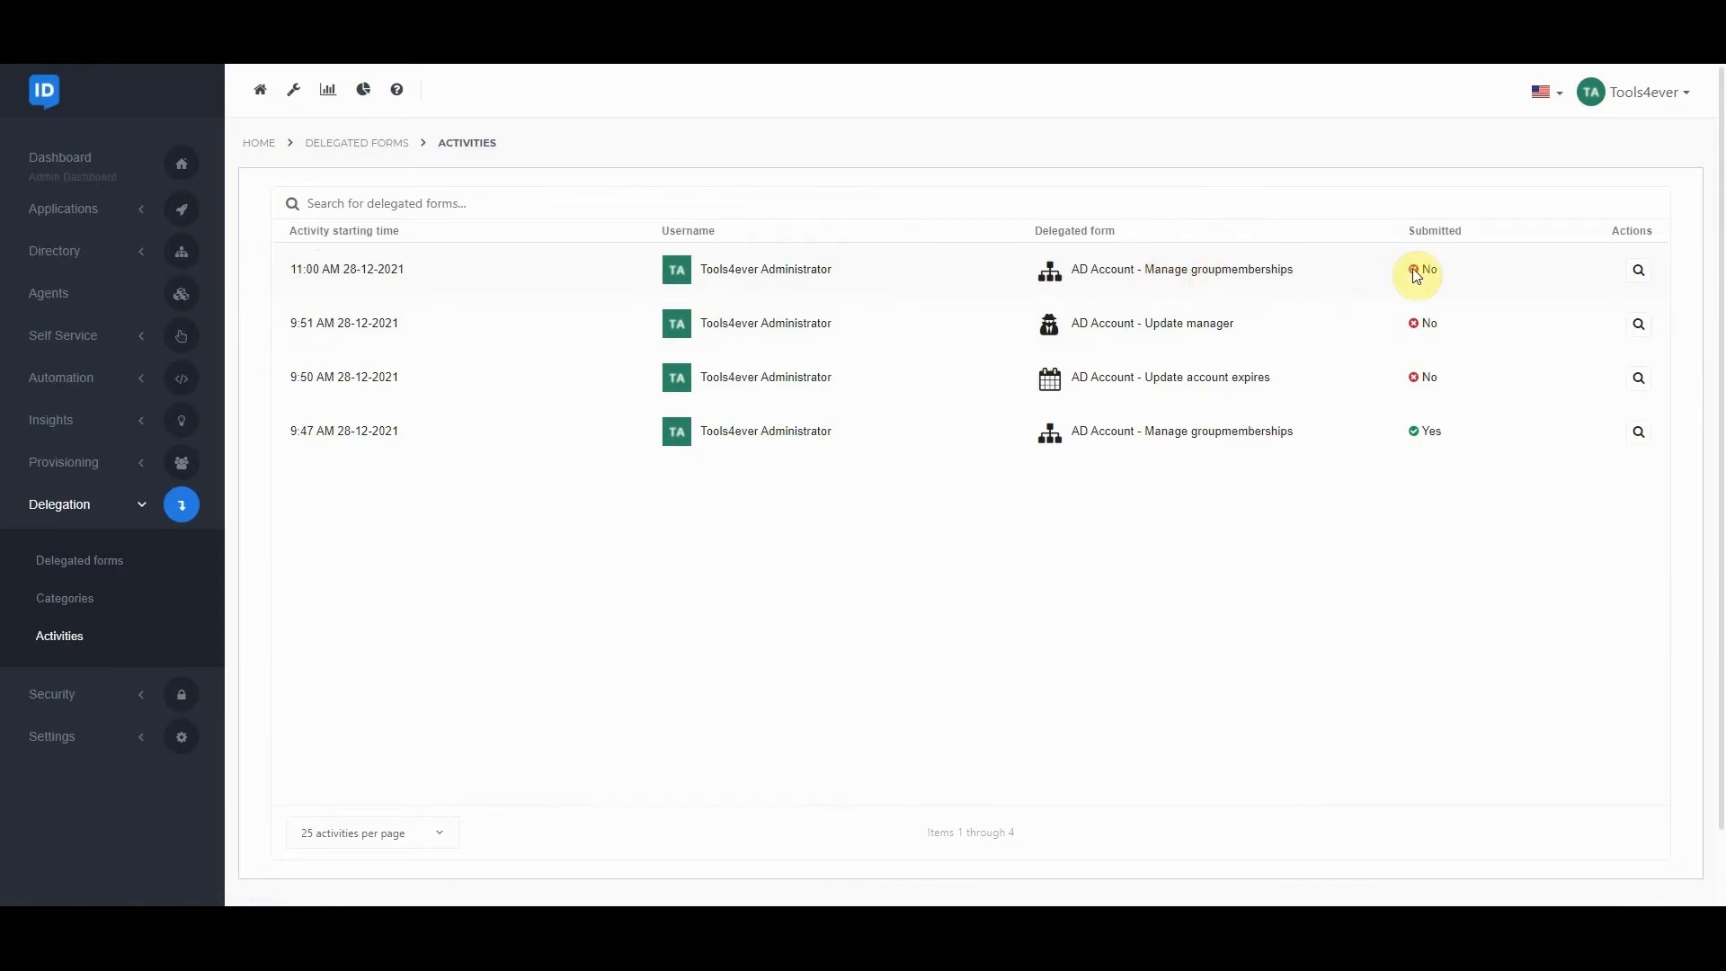
left_click(1640, 270)
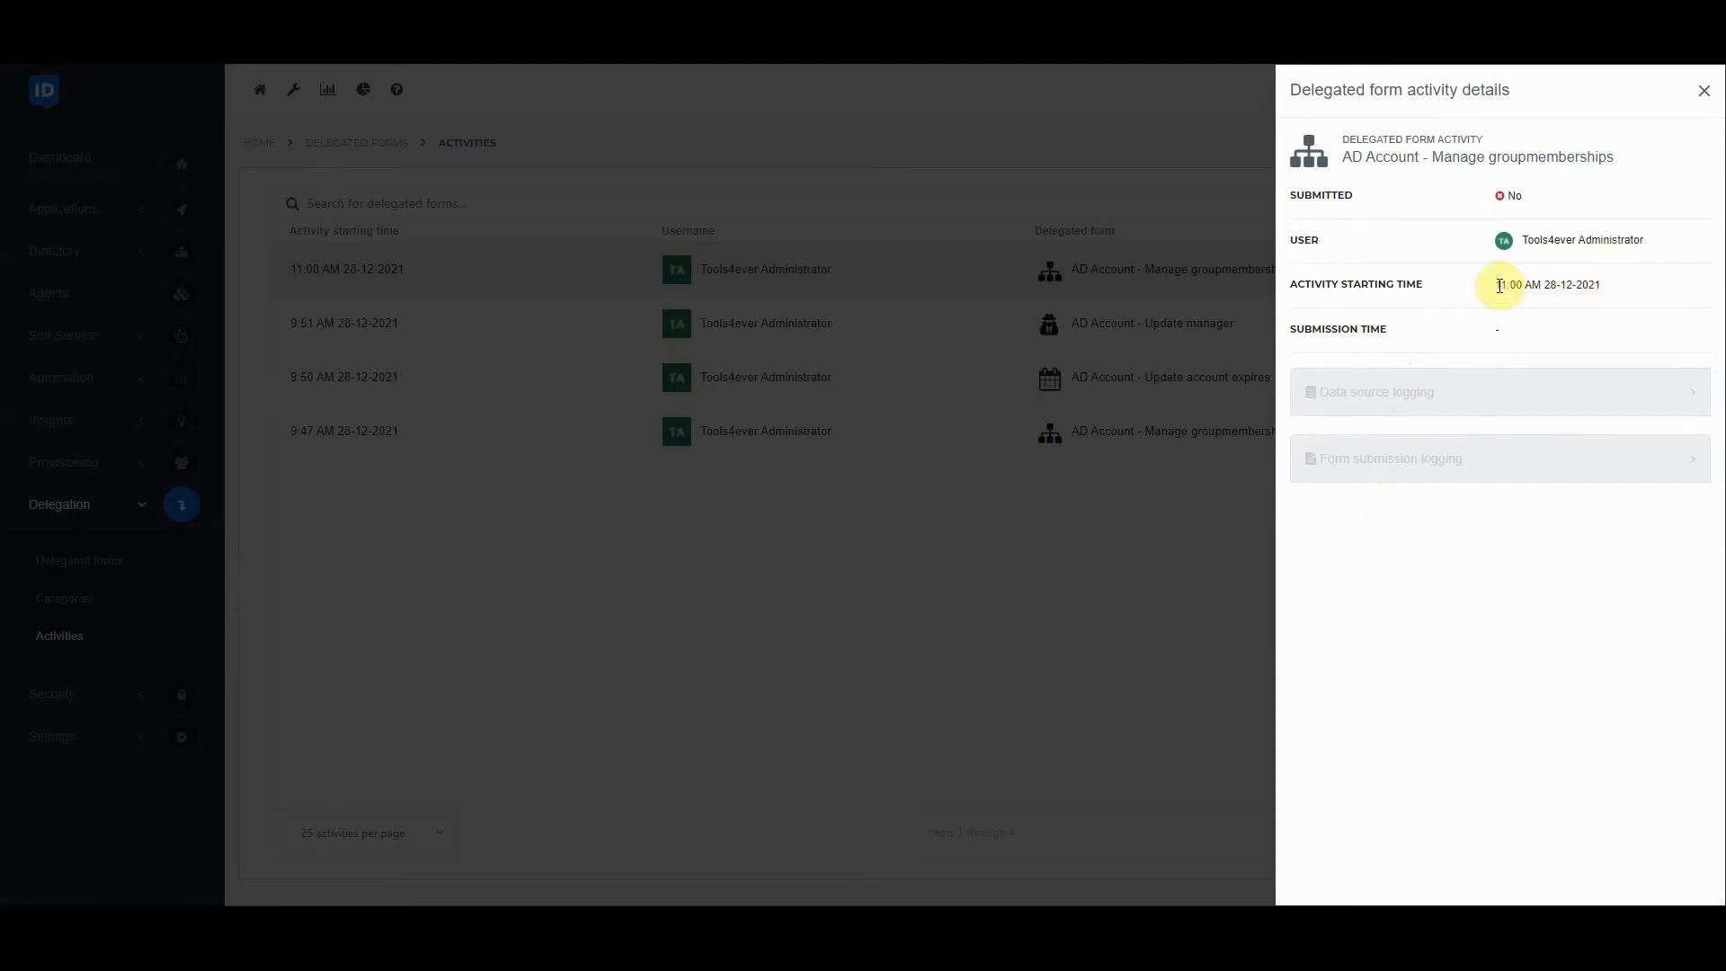
Close the activity details, search the group memberships form for "am", and continue with the Finance department's Account Manager as the user account.
left_click(1704, 97)
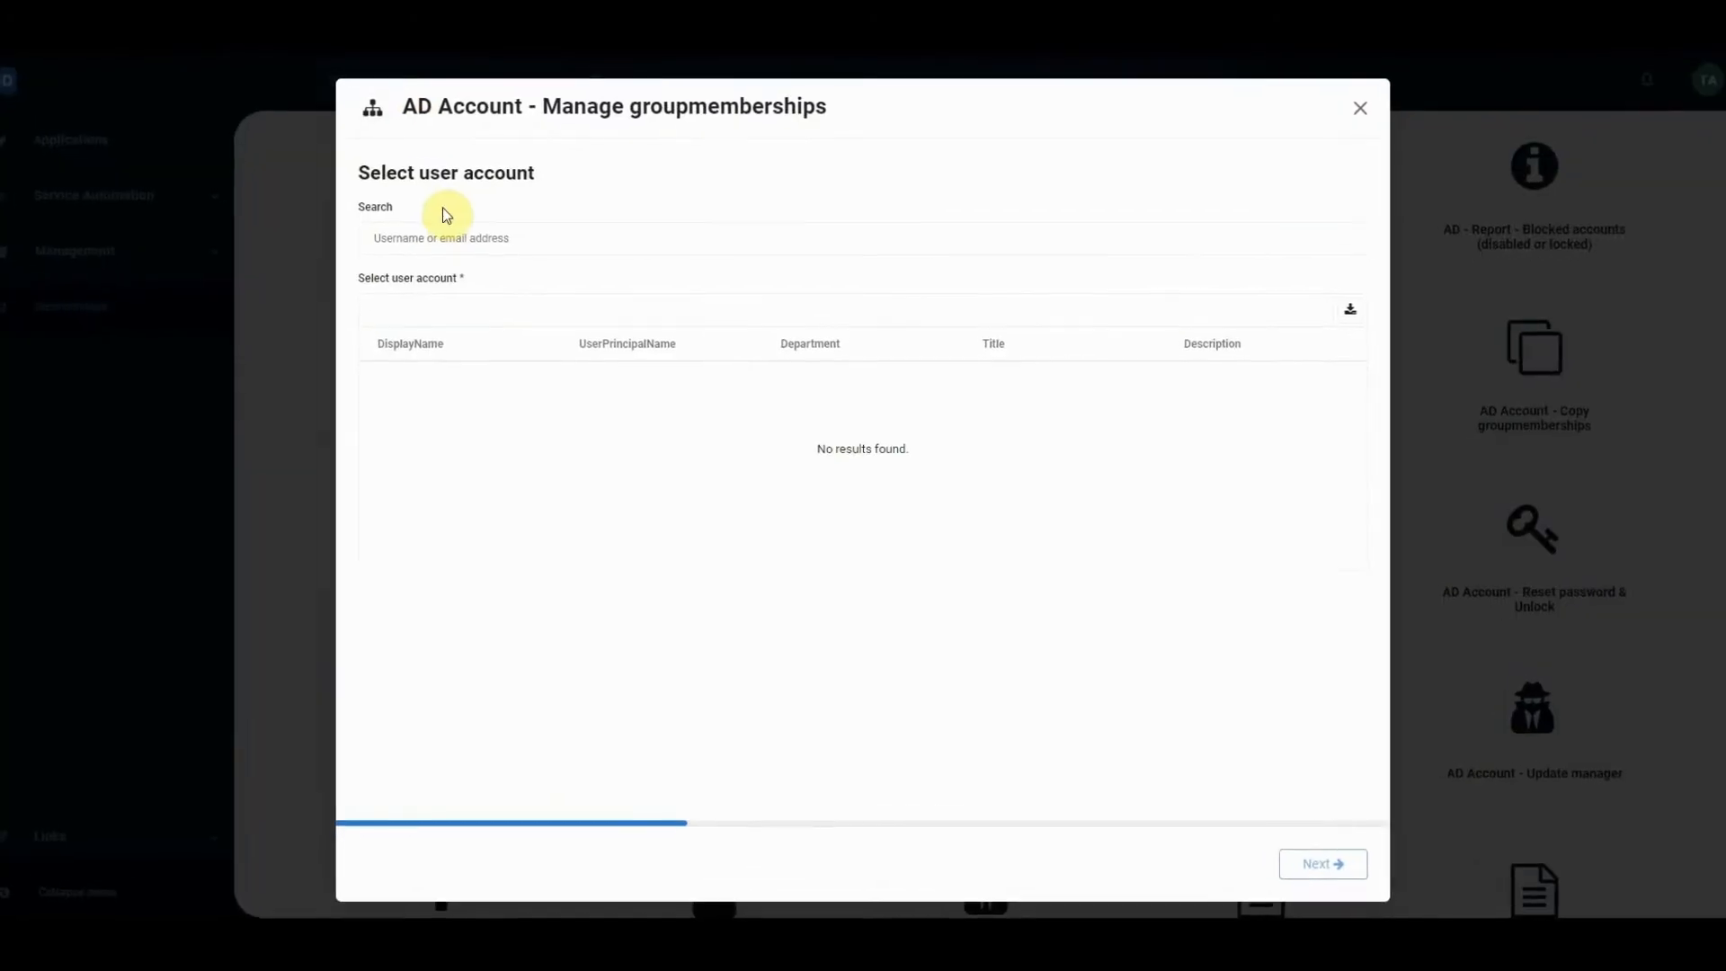
type("am")
left_click(408, 403)
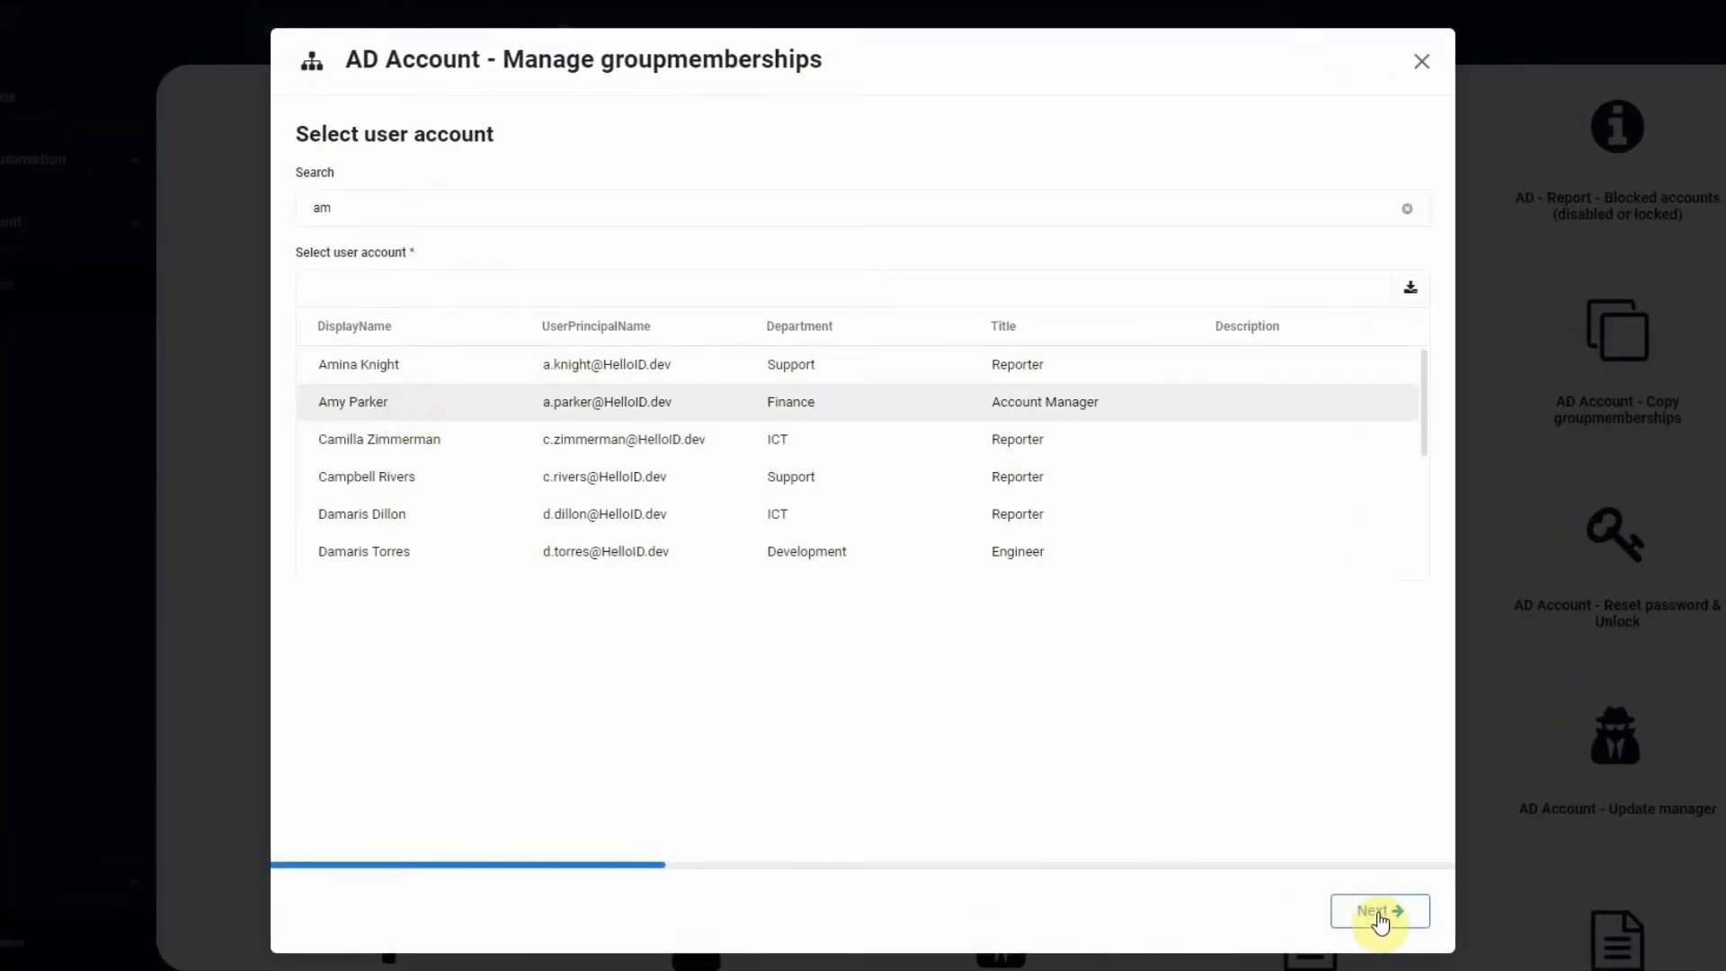
left_click(1379, 914)
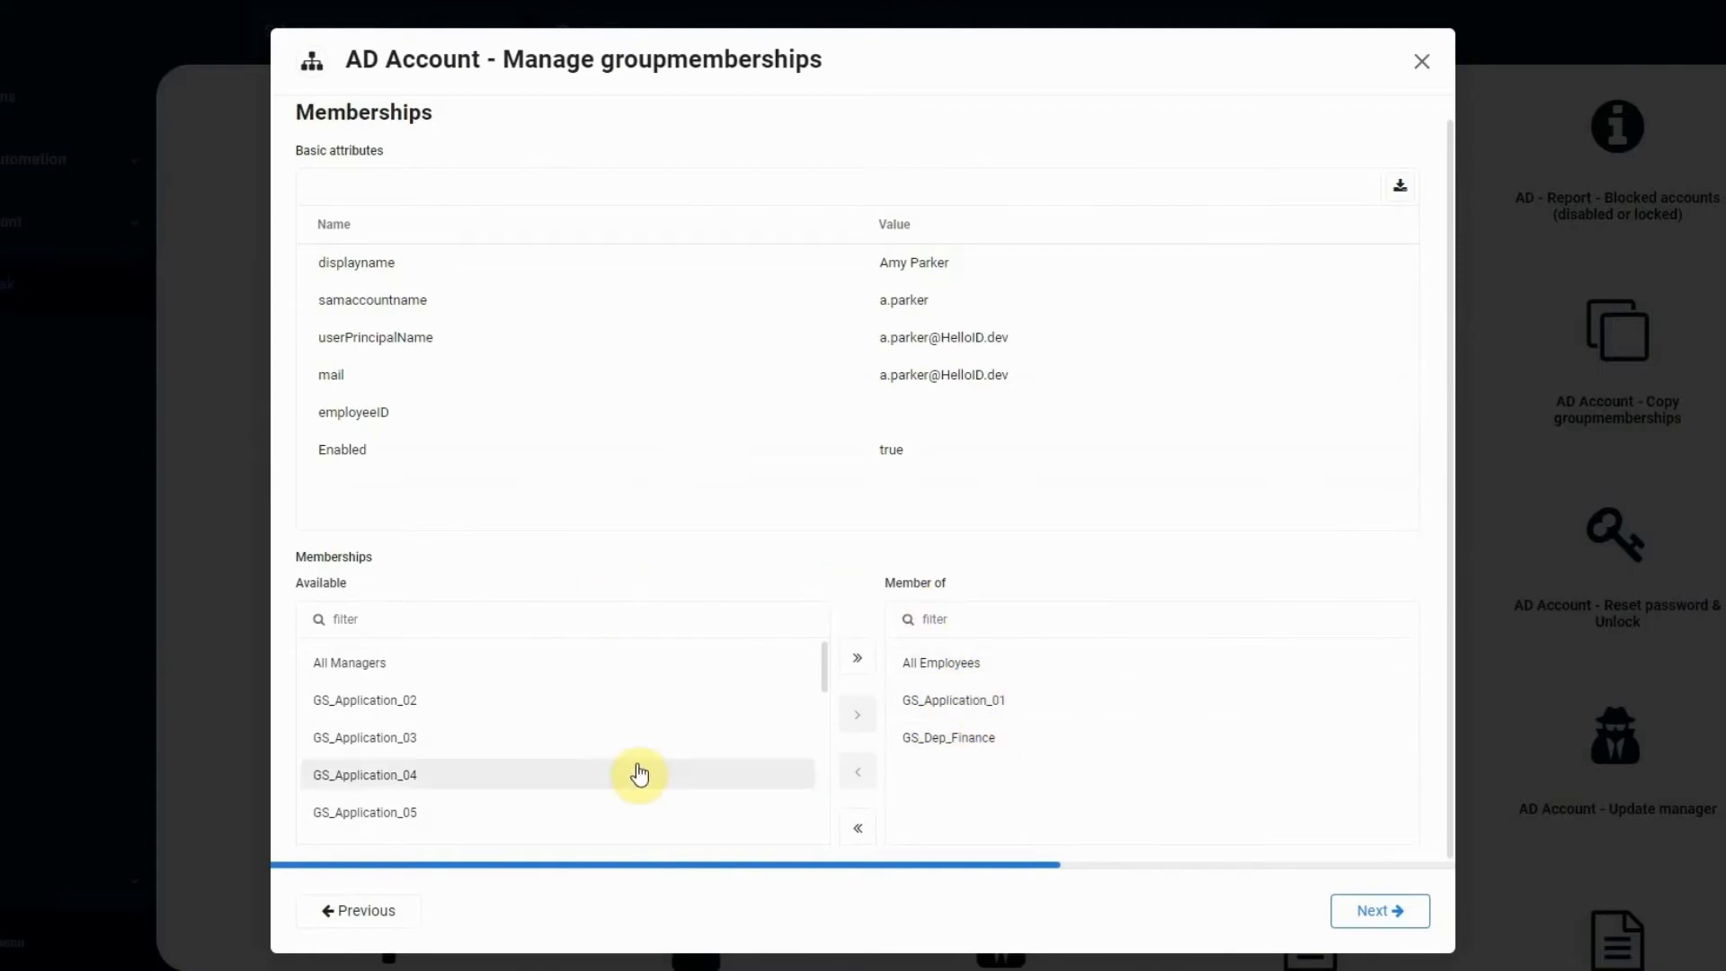
Add GS_Application_02 to the selected account's memberships and submit the form.
left_click(347, 706)
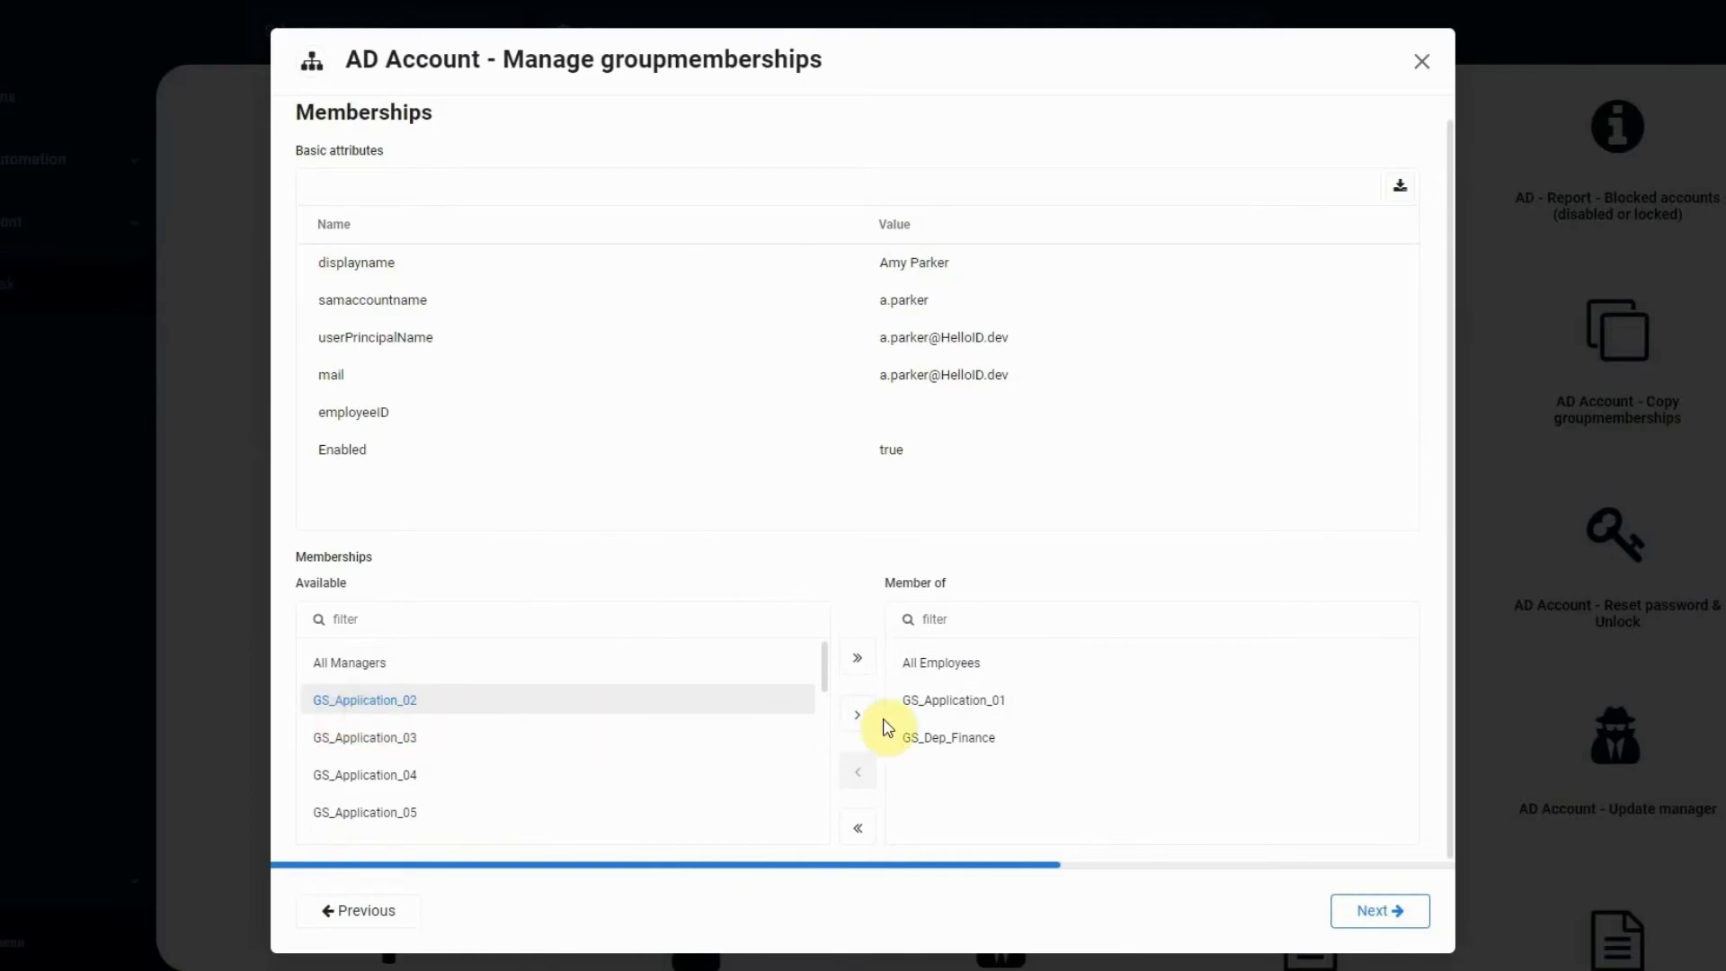
left_click(856, 715)
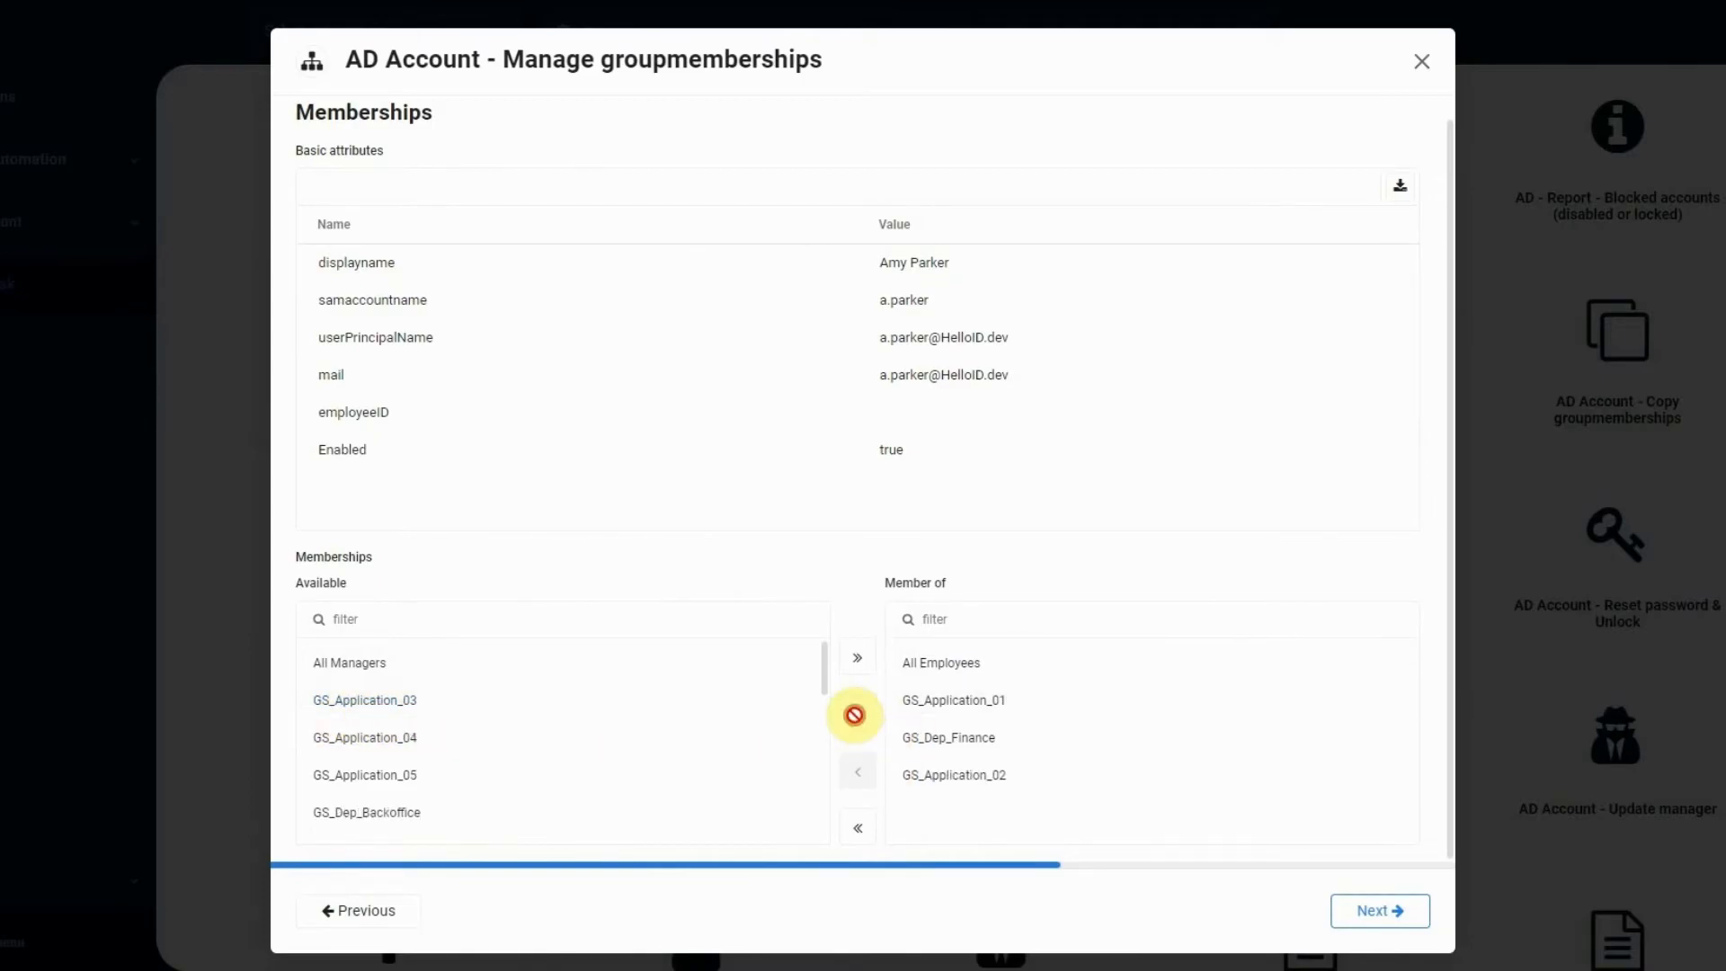
left_click(1370, 910)
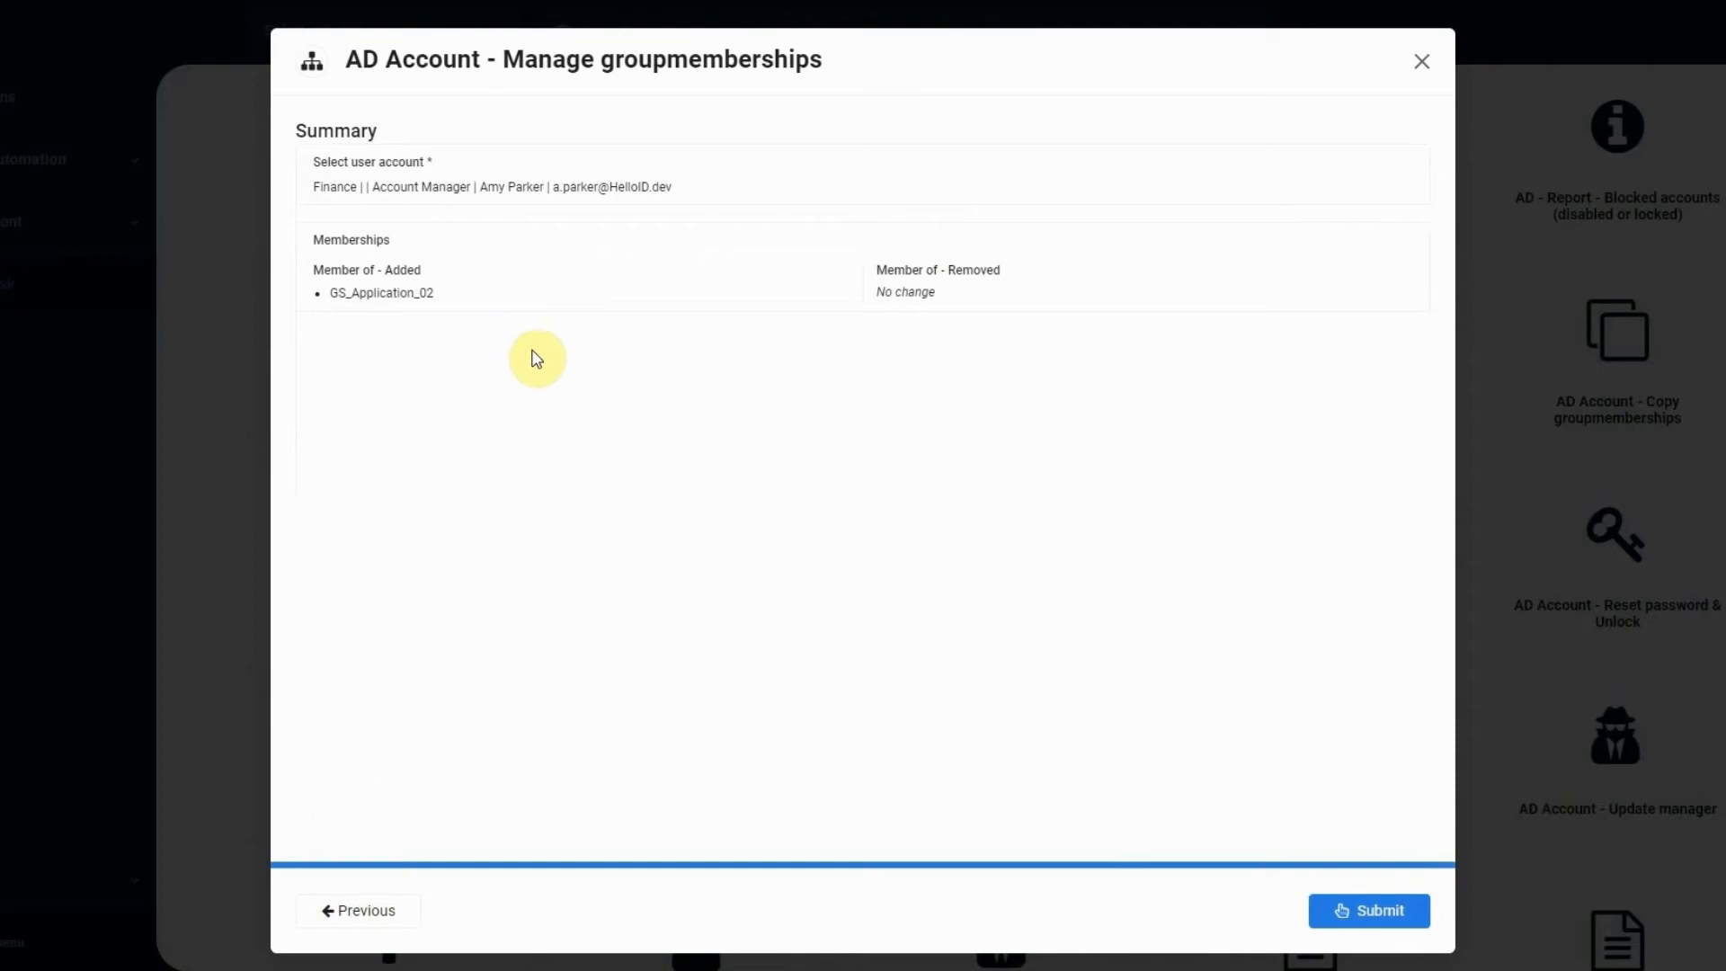
left_click(1371, 914)
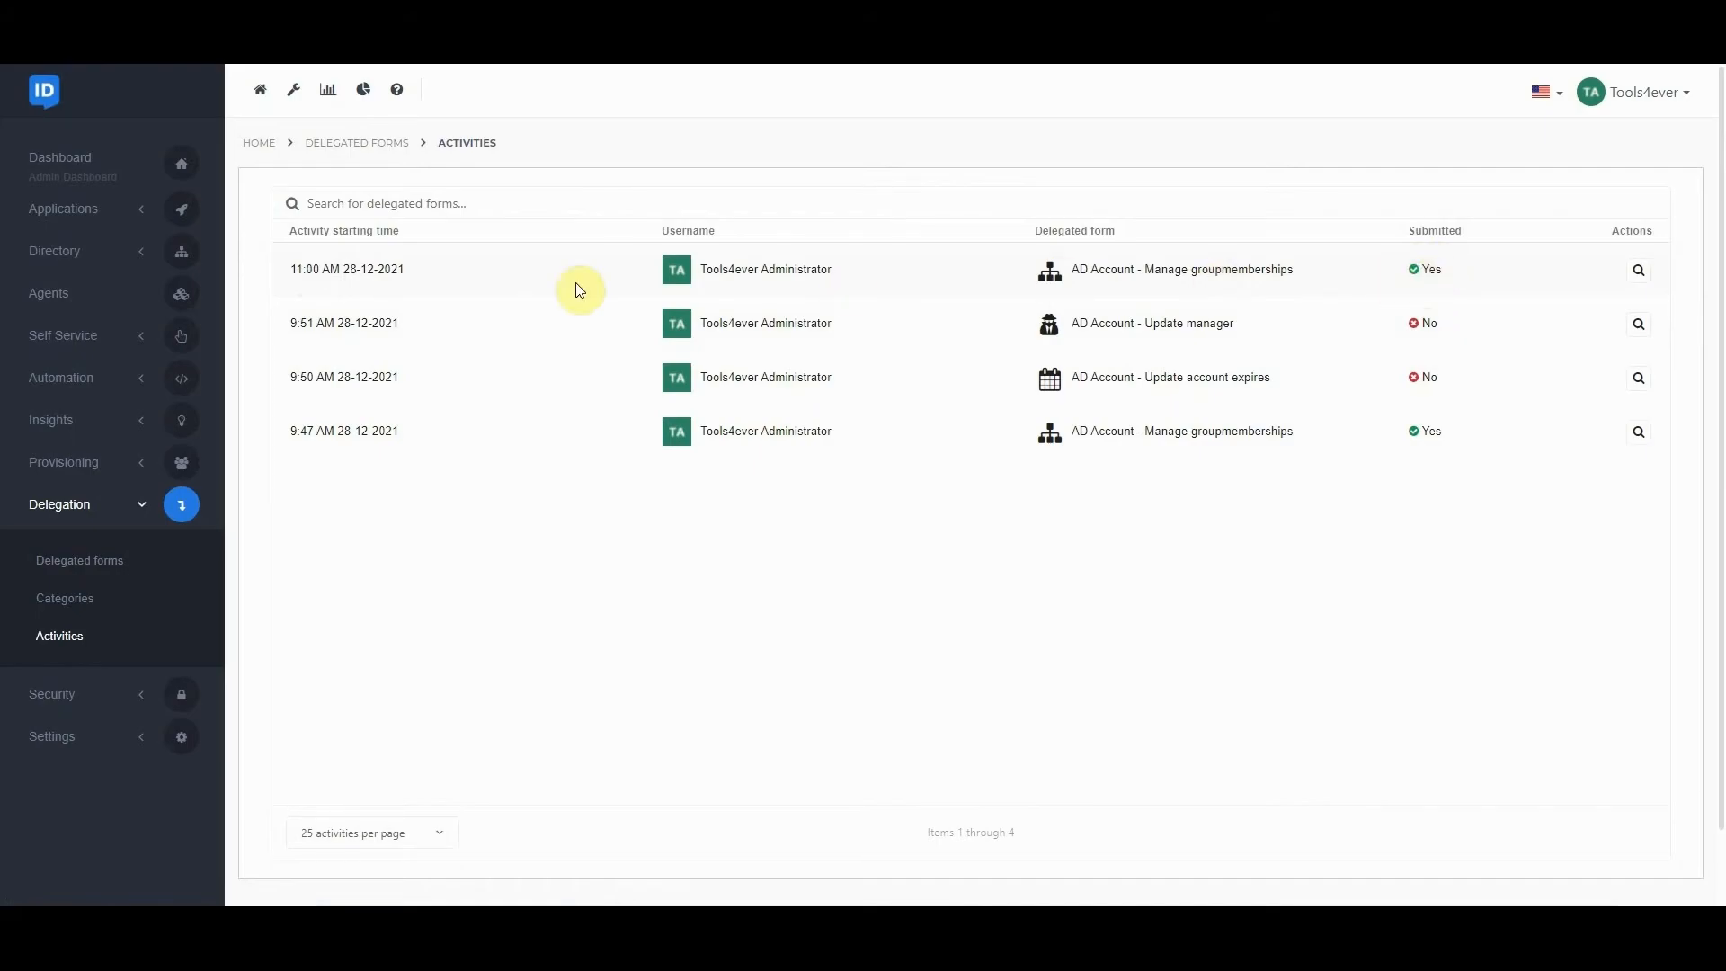
Inspect the AD-user-generate-table-wildcard-manage-groupmemberships data source log of the 11:00 AM group memberships activity, then collapse it.
left_click(1640, 271)
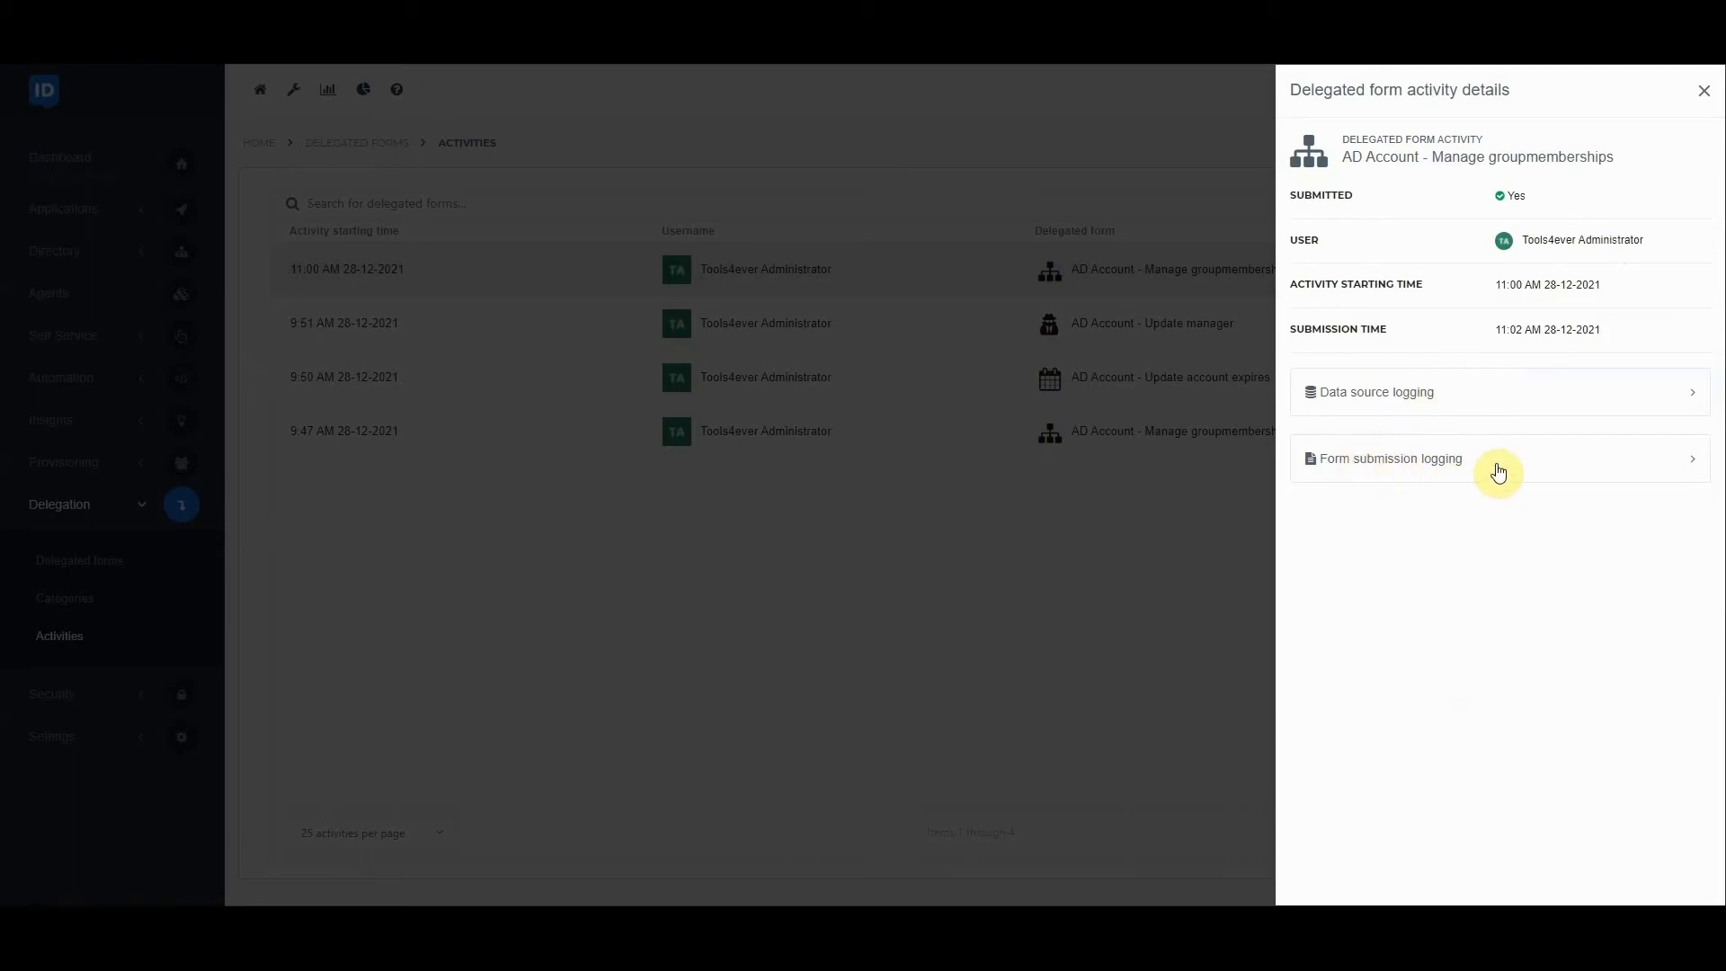
left_click(1398, 402)
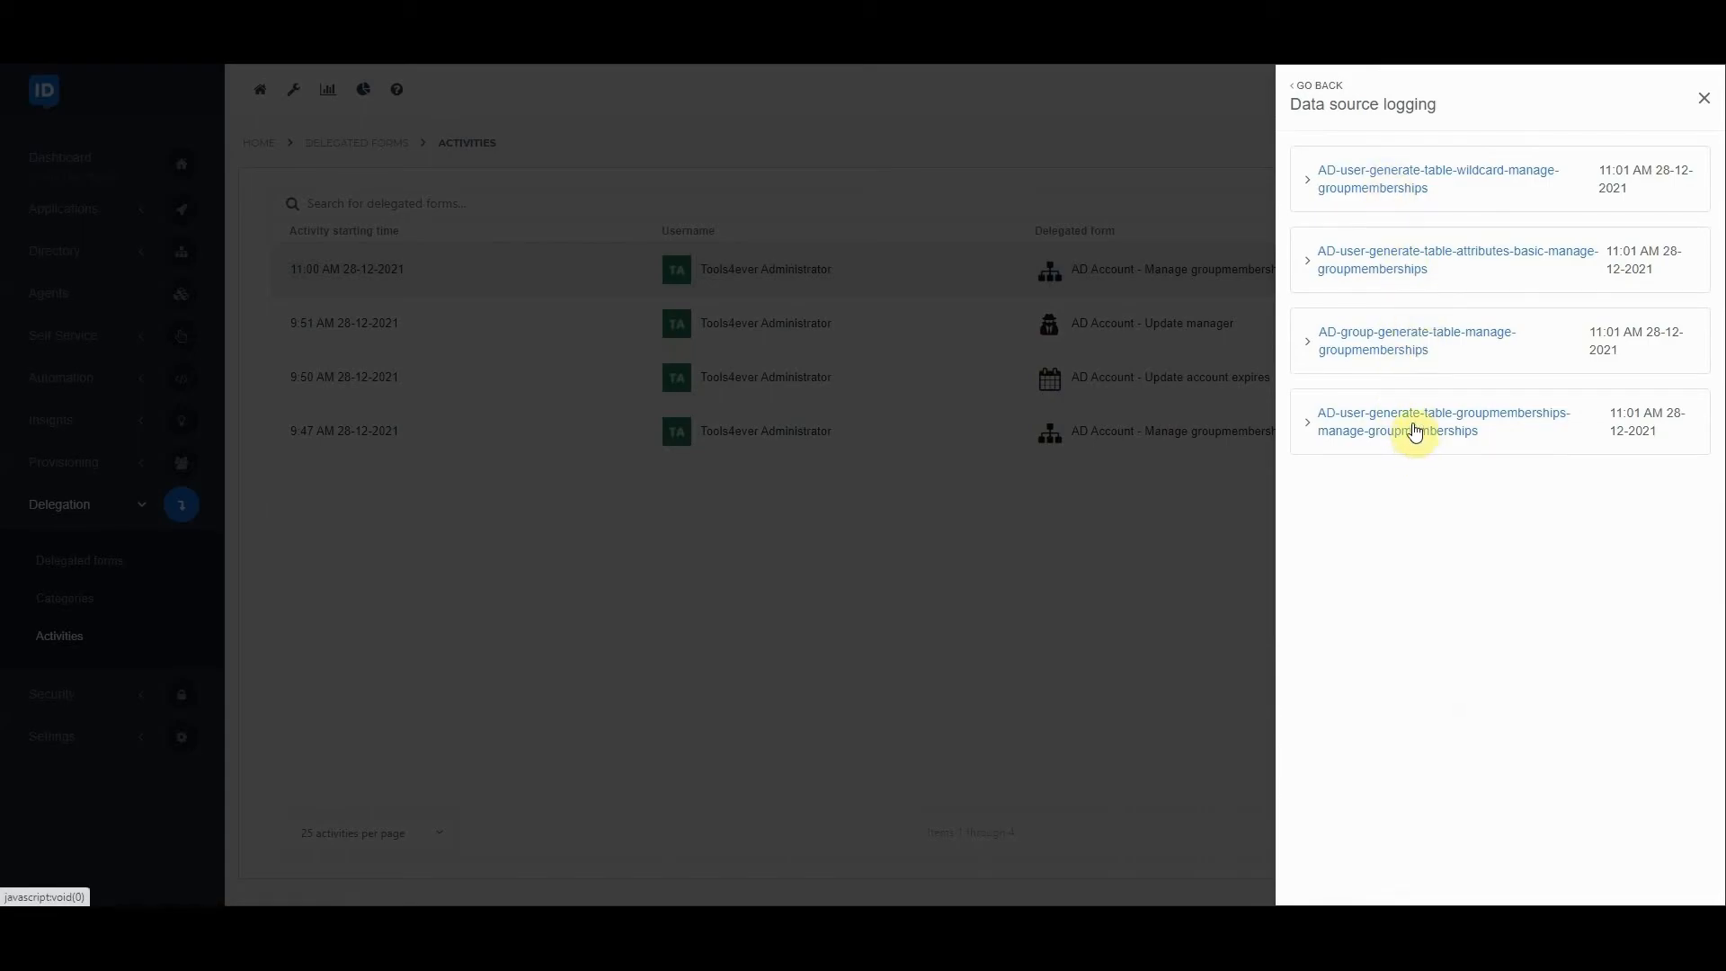
left_click(1386, 190)
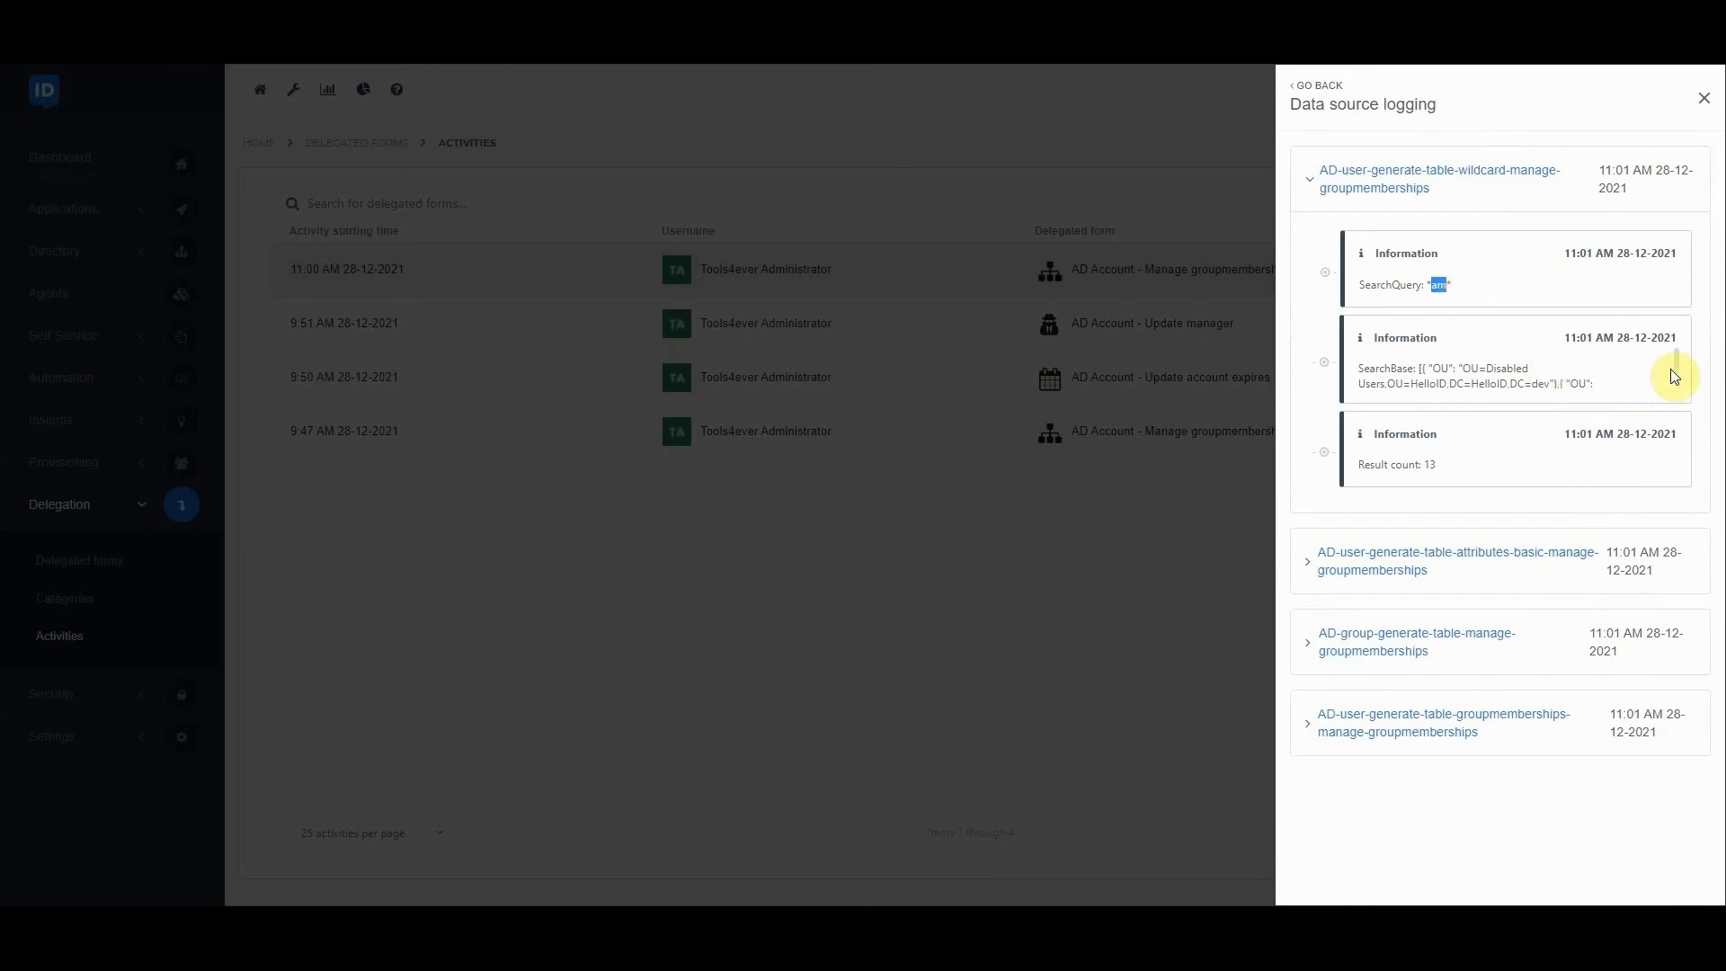
mouse_move(1678, 358)
left_mouse_down()
mouse_move(1683, 385)
mouse_move(1681, 339)
left_mouse_up()
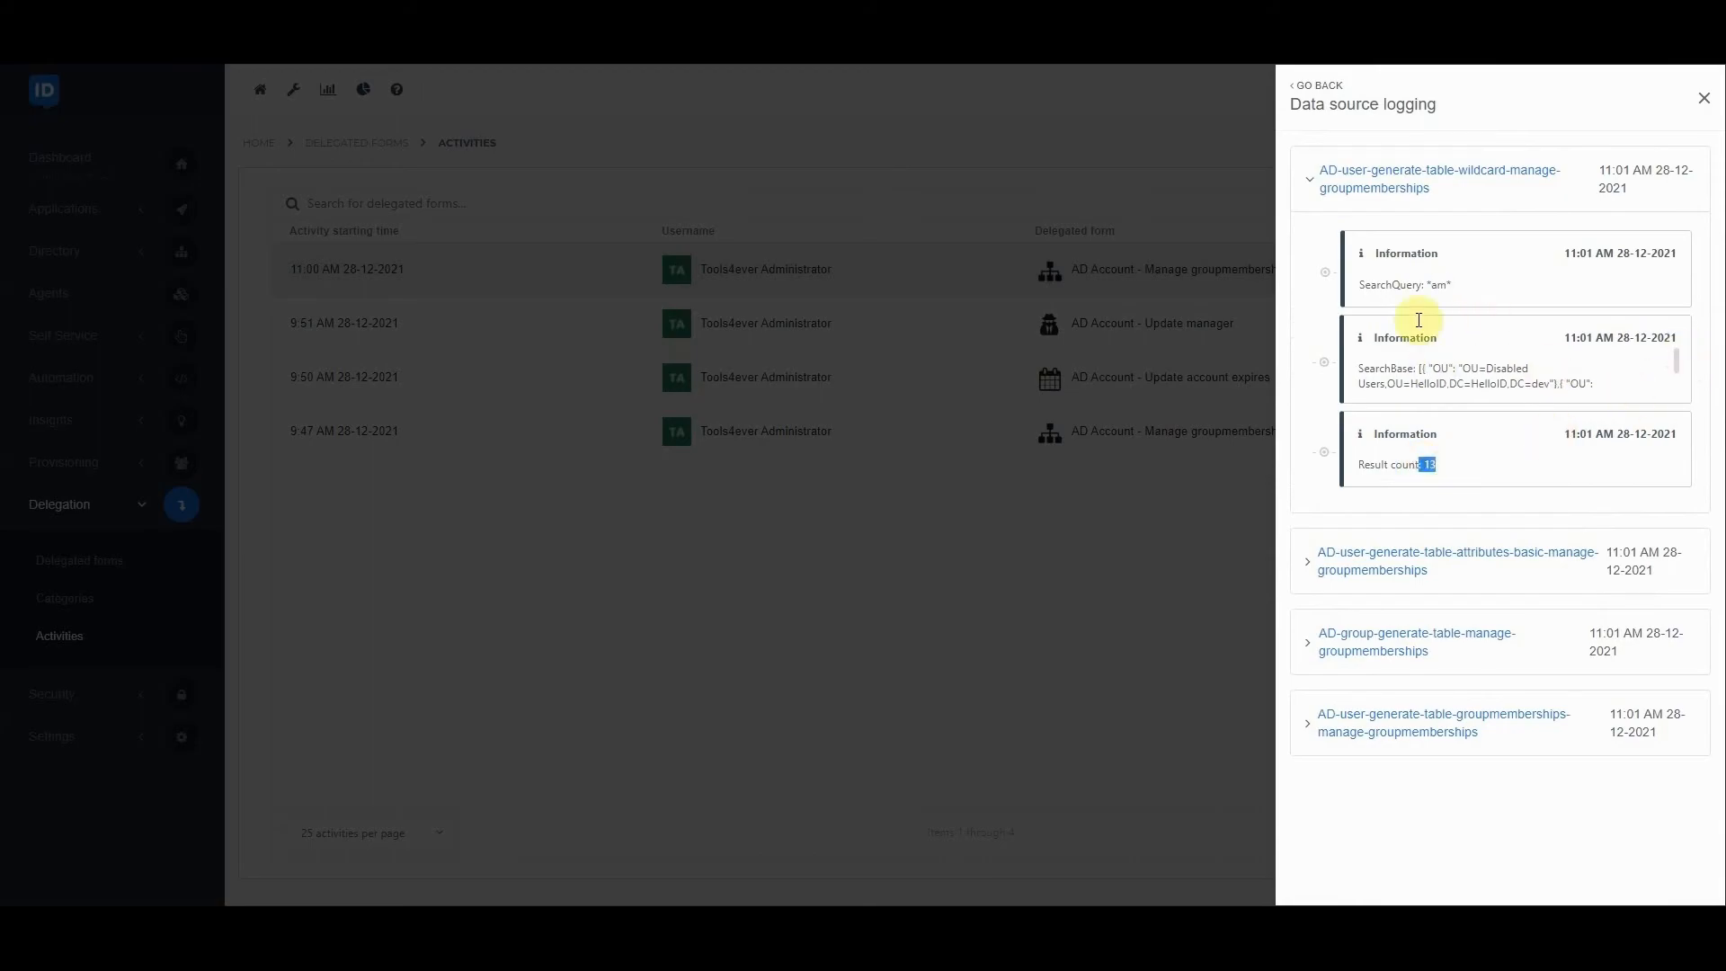
left_click(1401, 177)
Check the data source logs for the user's group memberships and the group table, collapse both, and return to the activity details.
left_click(1416, 431)
left_click(1396, 352)
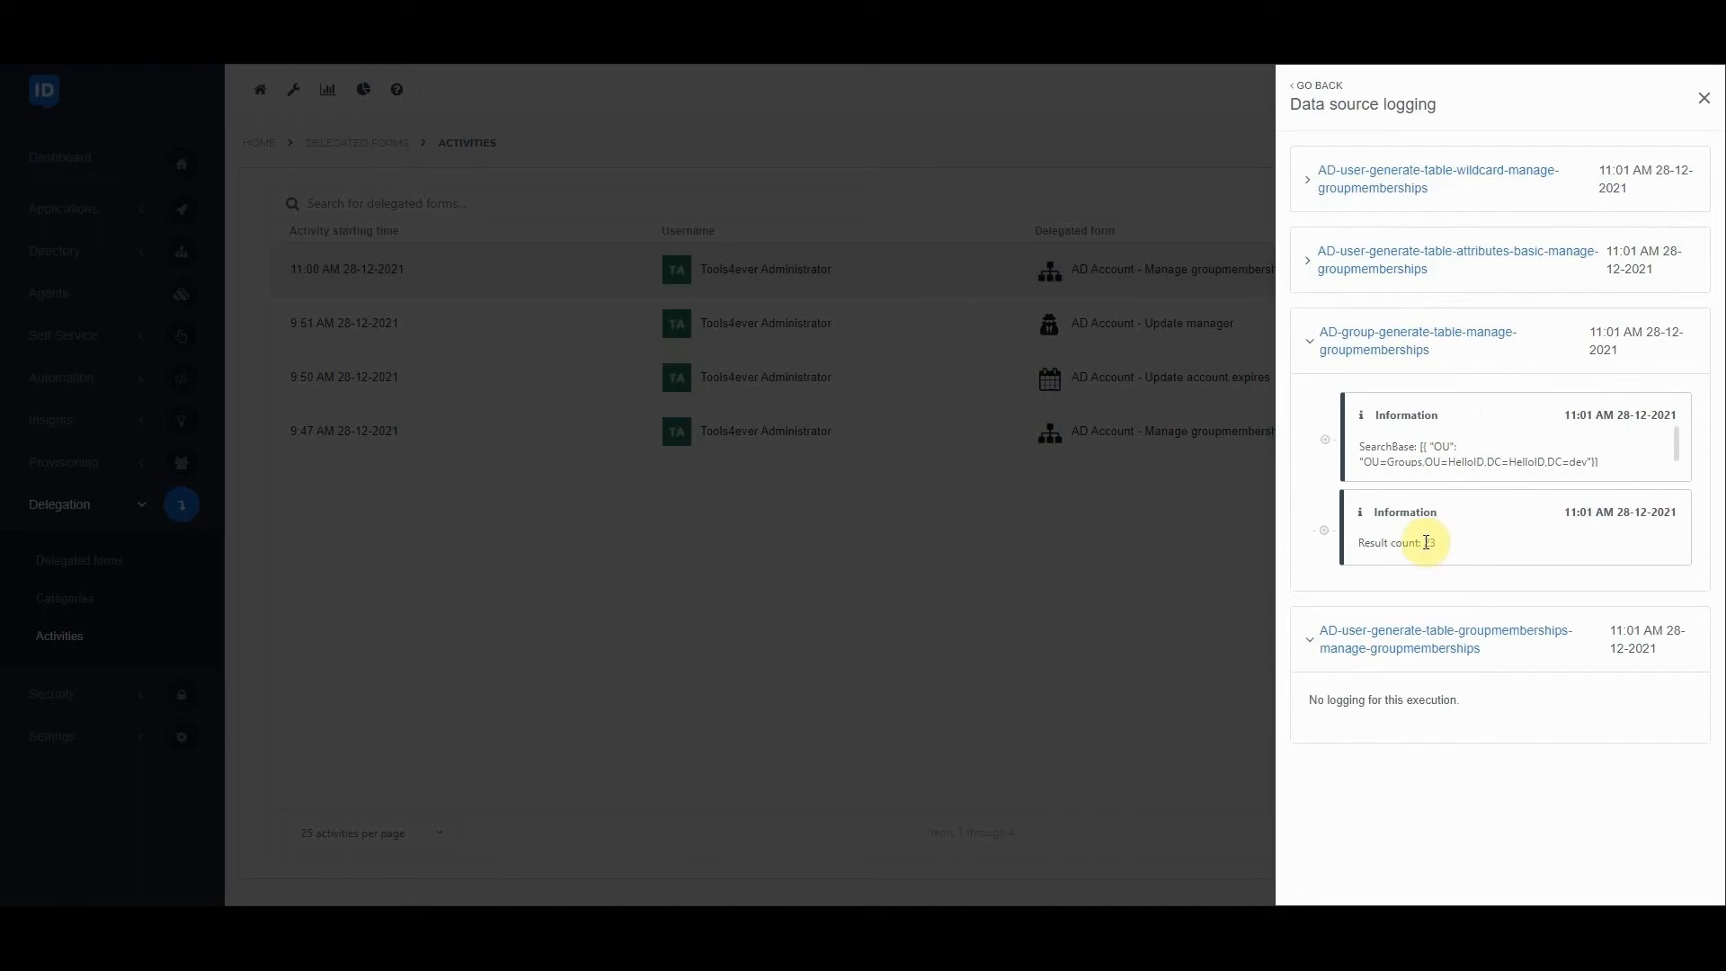
left_click(1371, 339)
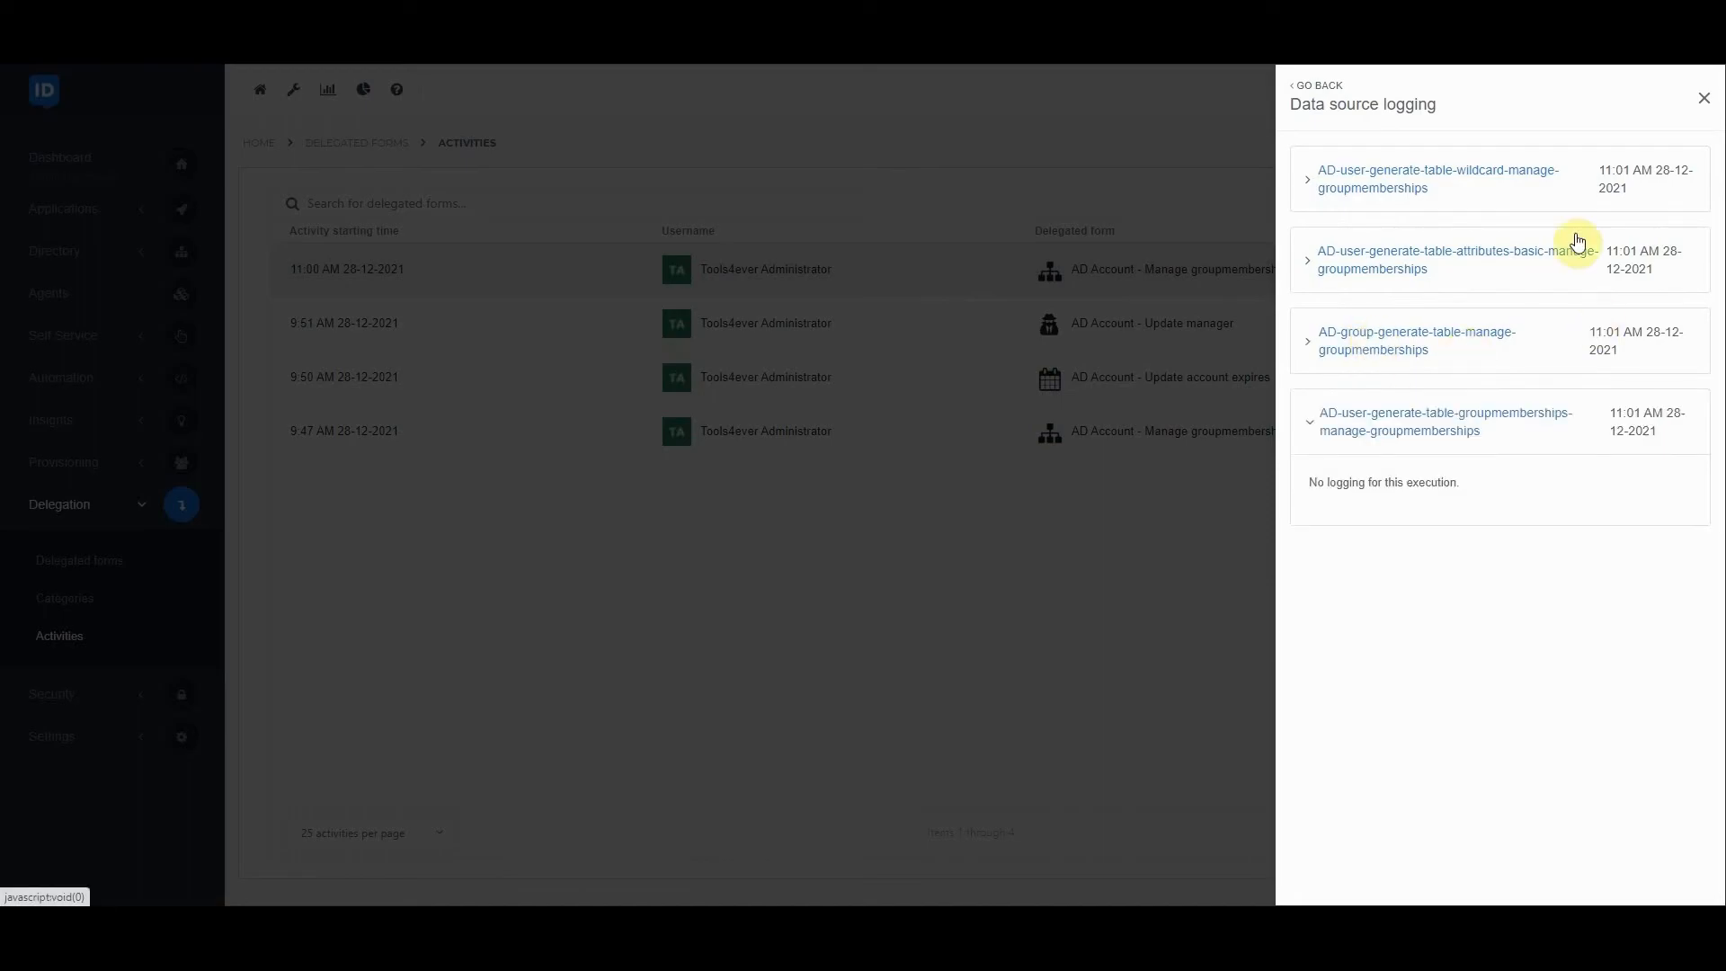
left_click(1362, 431)
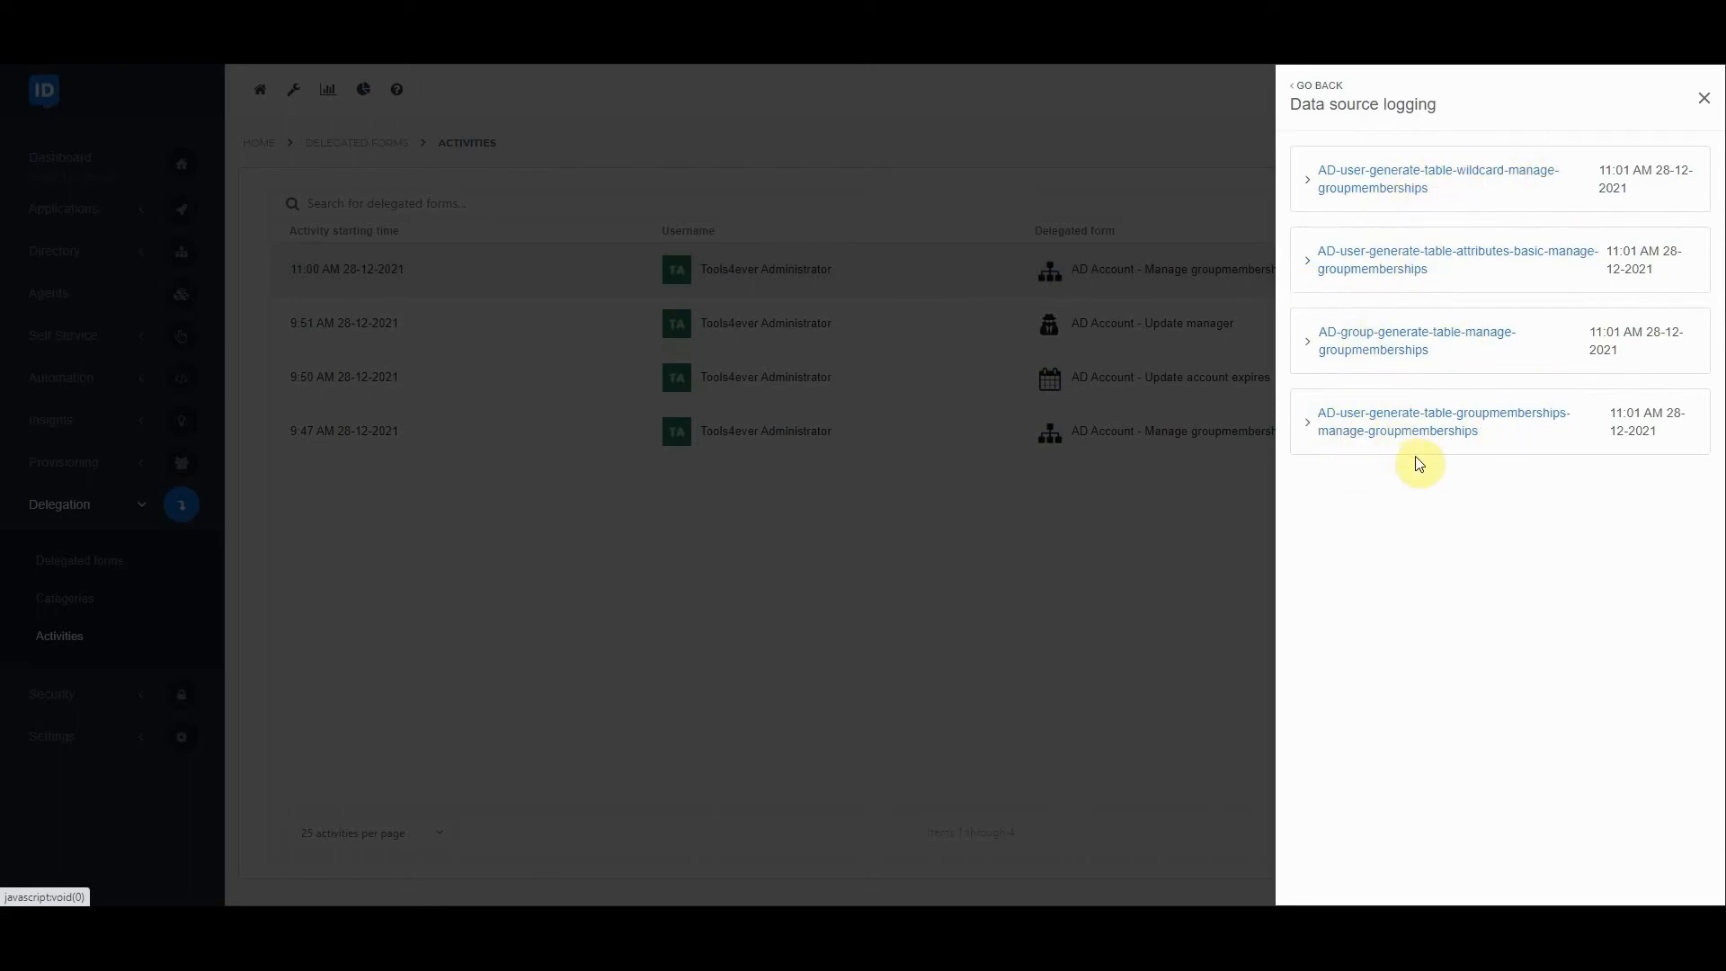
left_click(1320, 85)
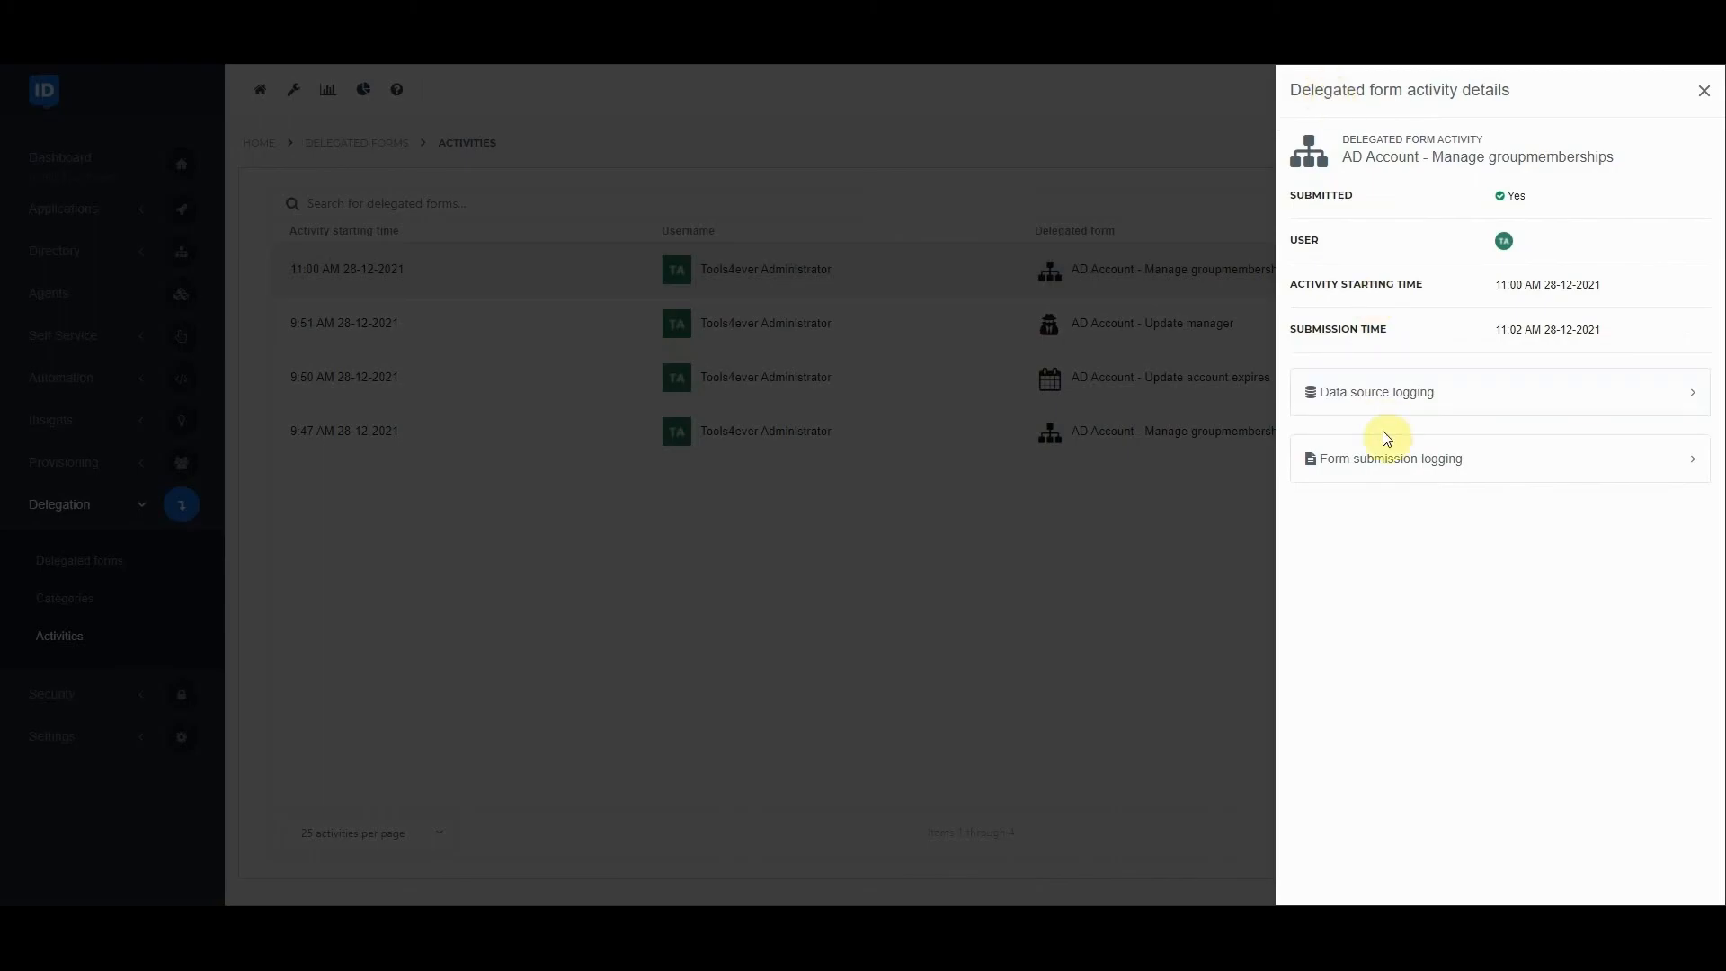
Review the activity's form submission logging for the selected account and membership changes, then close the activity details.
left_click(1370, 459)
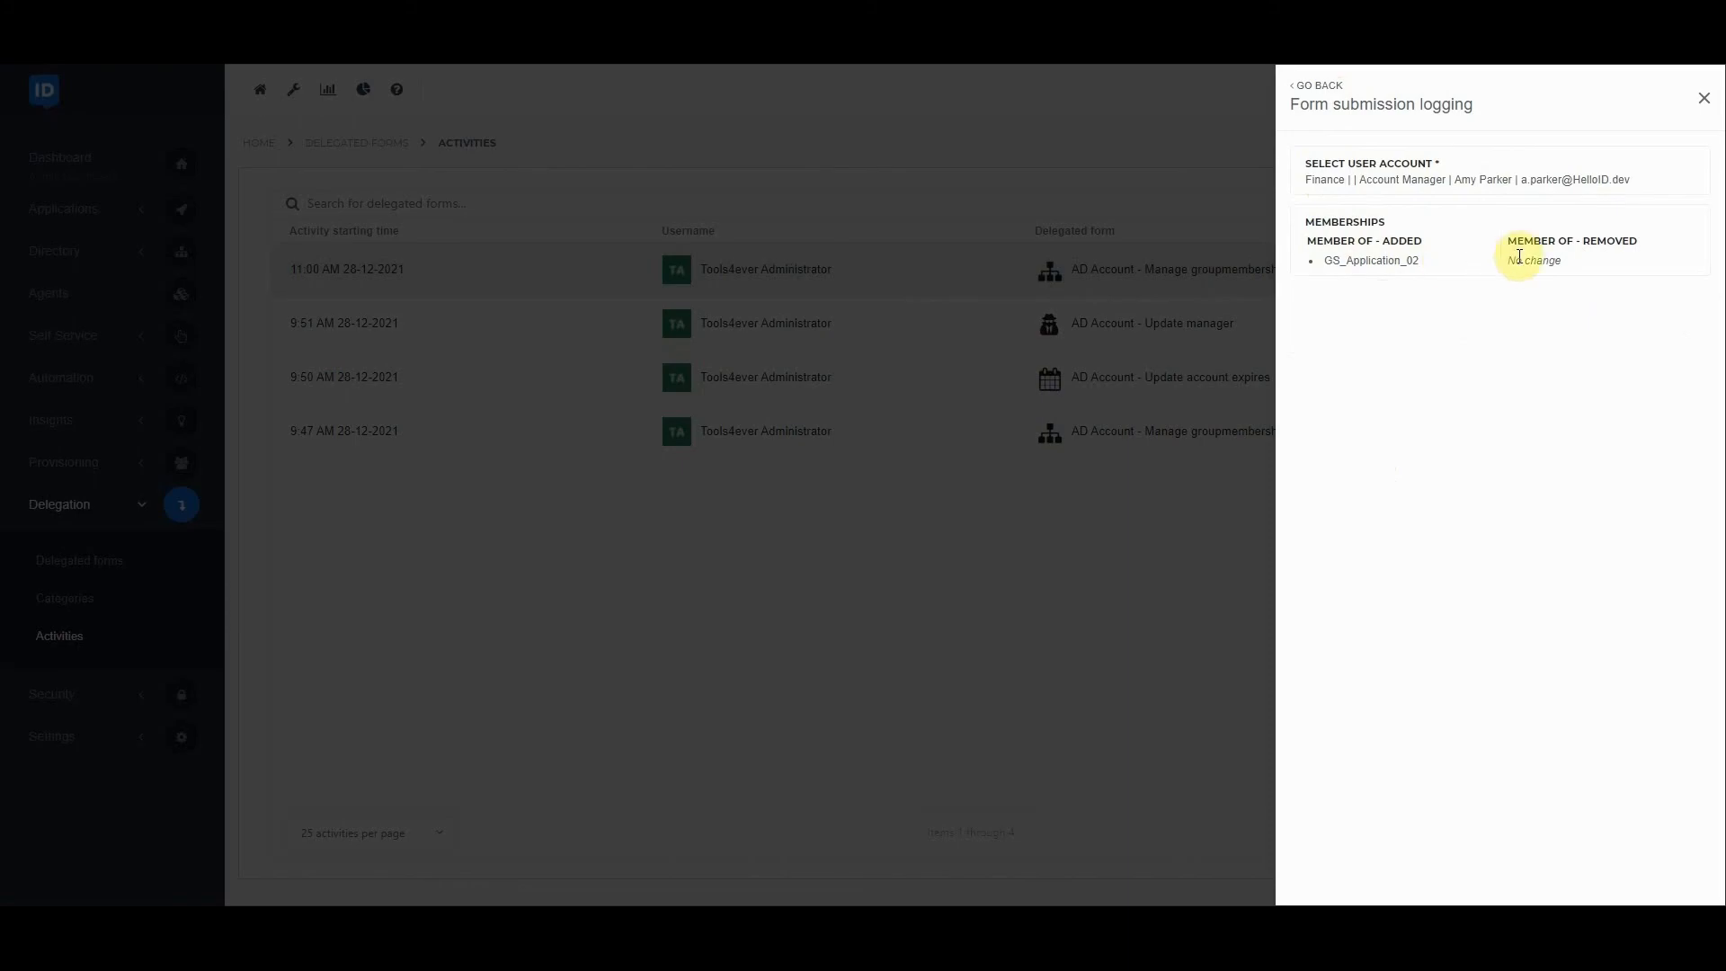
left_click(1329, 86)
left_click(1704, 91)
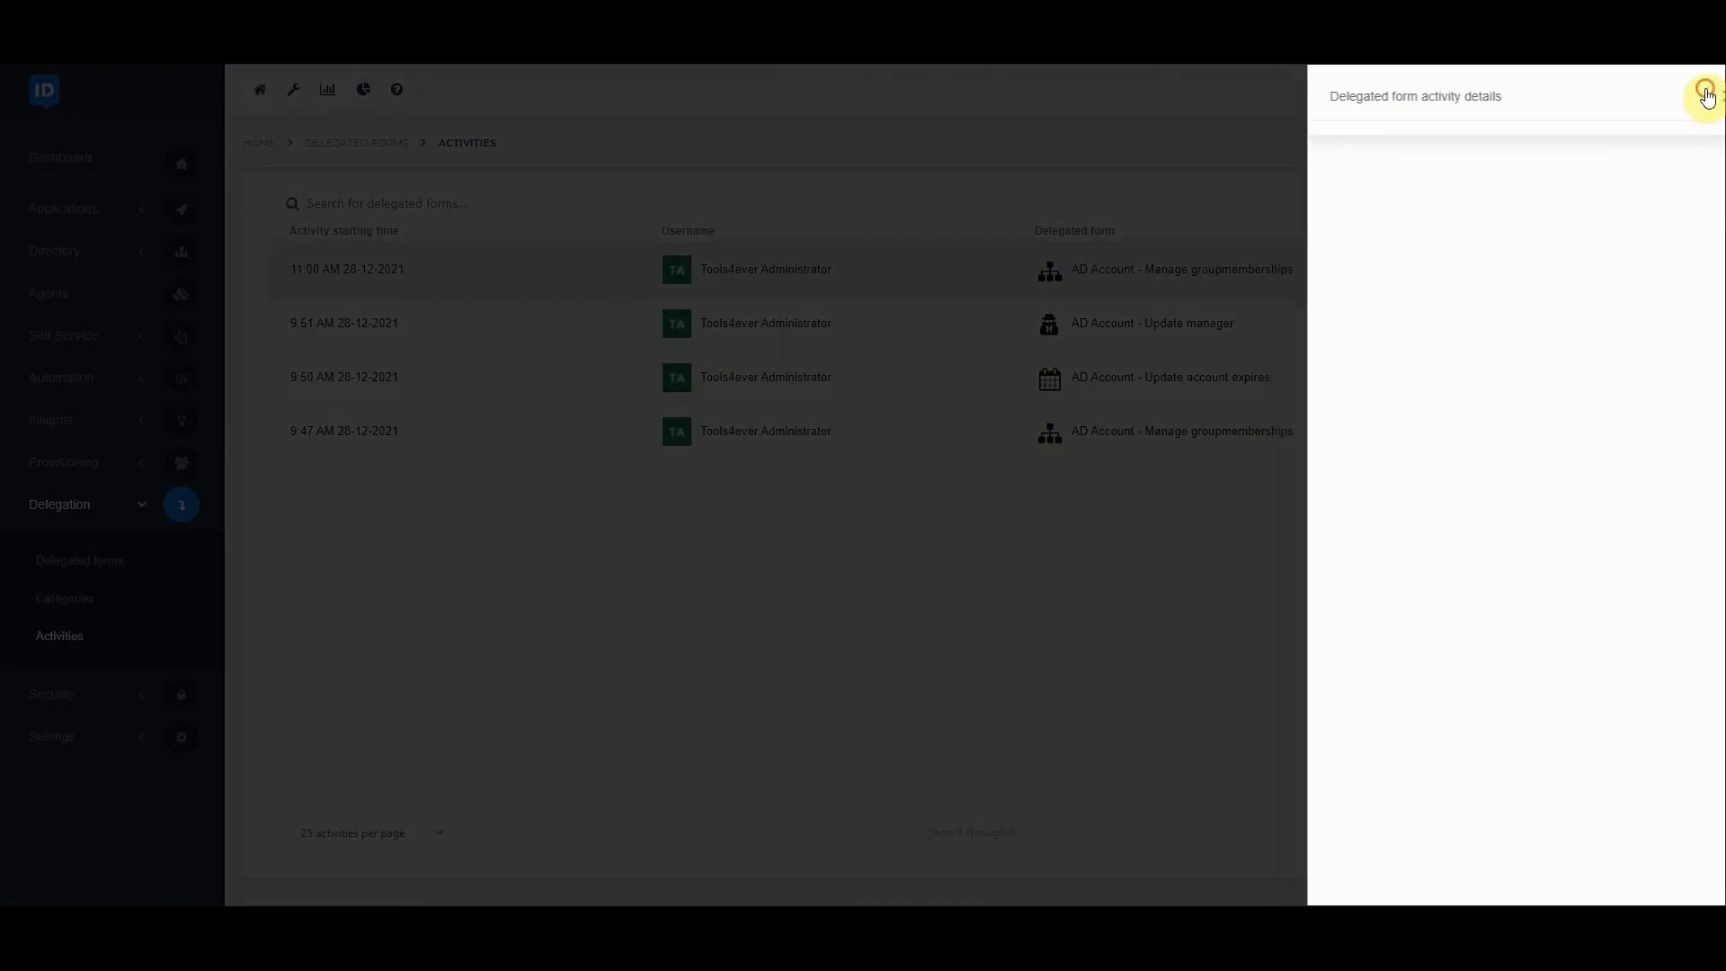